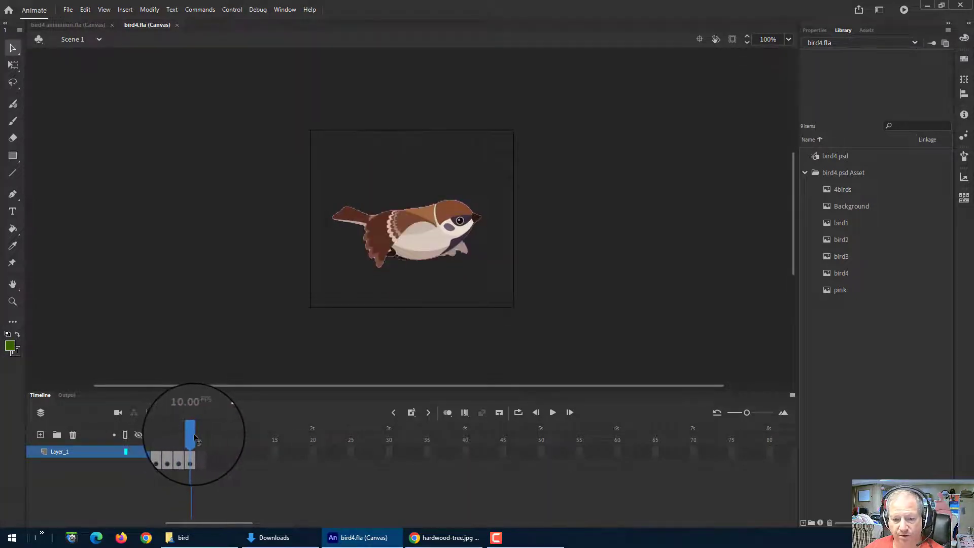
Scrub through the finished animation in bird4 animation.fla, and close both open documents
click(57, 25)
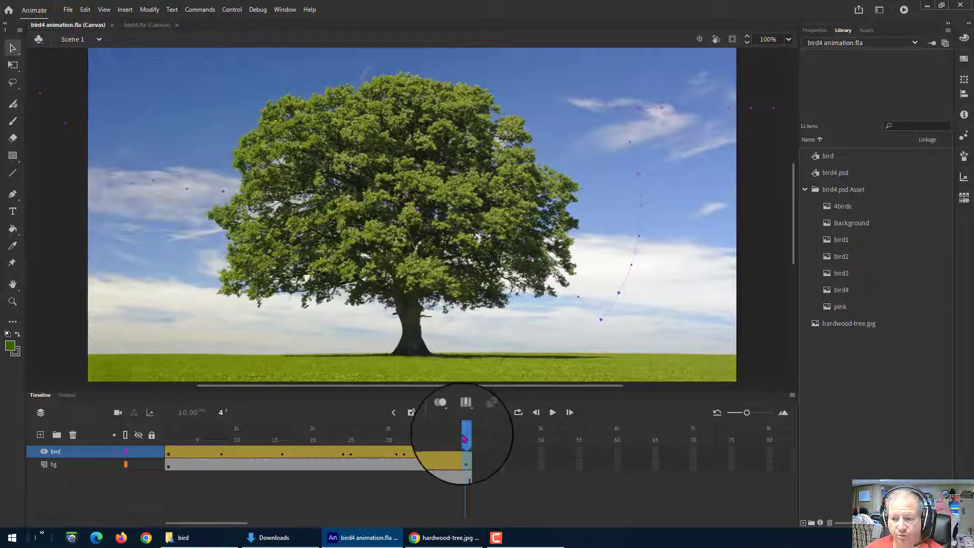
drag(464, 435, 452, 454)
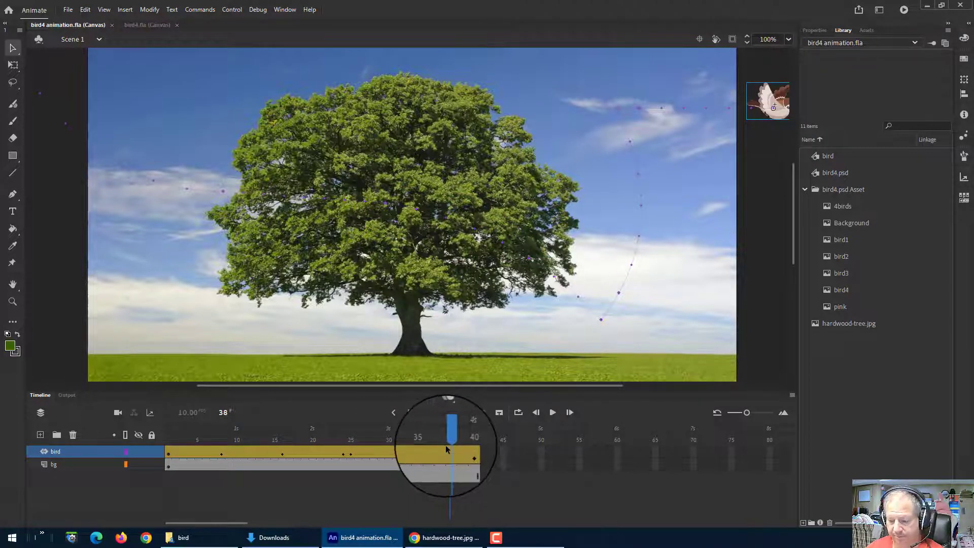
click(111, 25)
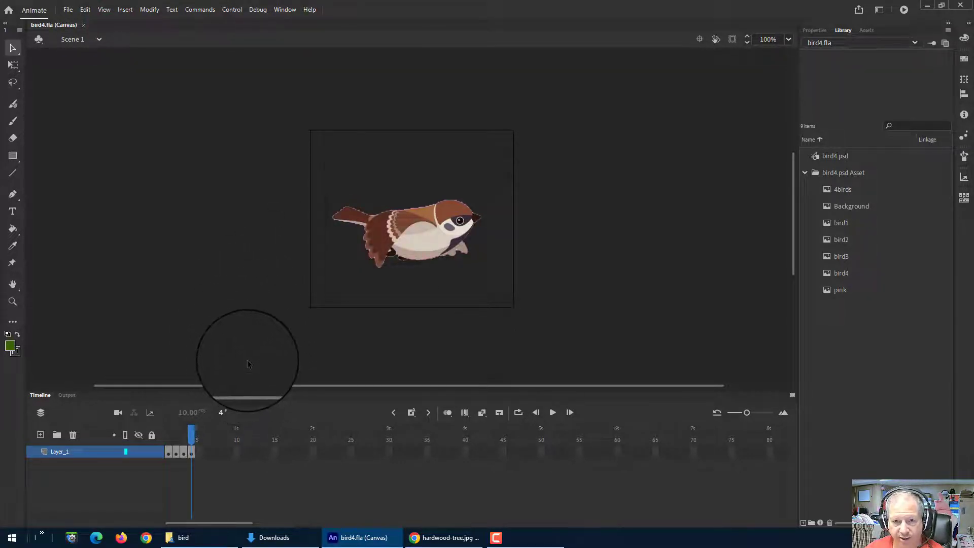
click(83, 26)
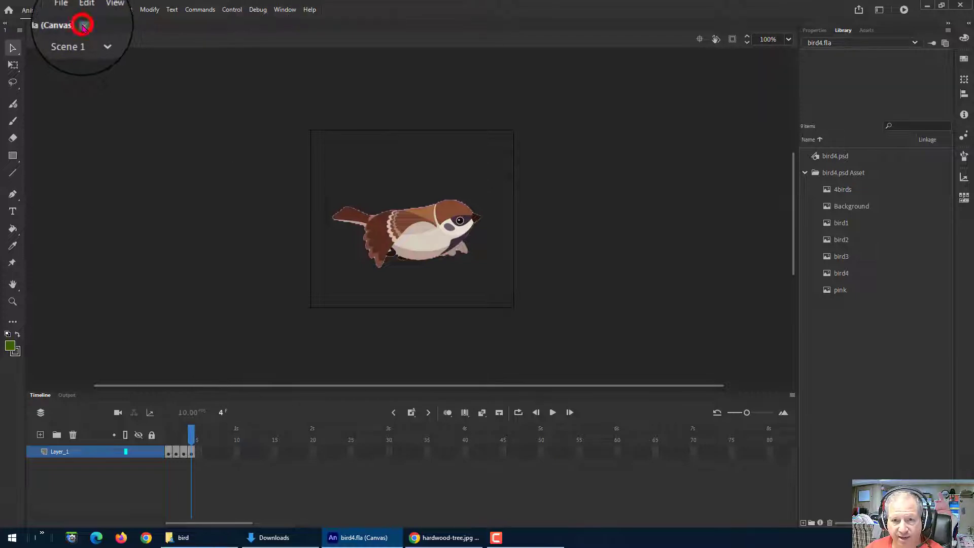
Switch to the bird folder in File Explorer, duplicate bird4.fla there and rename the copy as bird-animation.fla
click(184, 537)
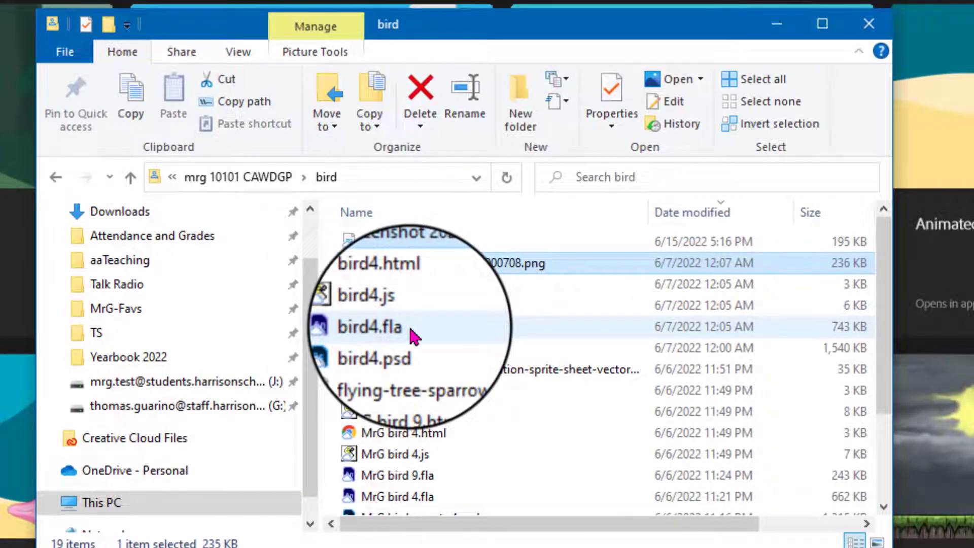
right_click(376, 334)
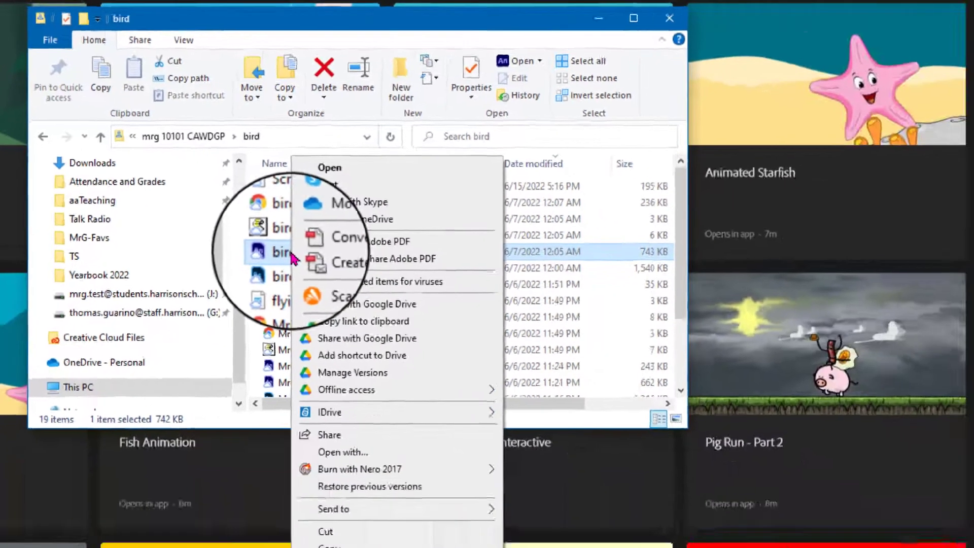
click(347, 546)
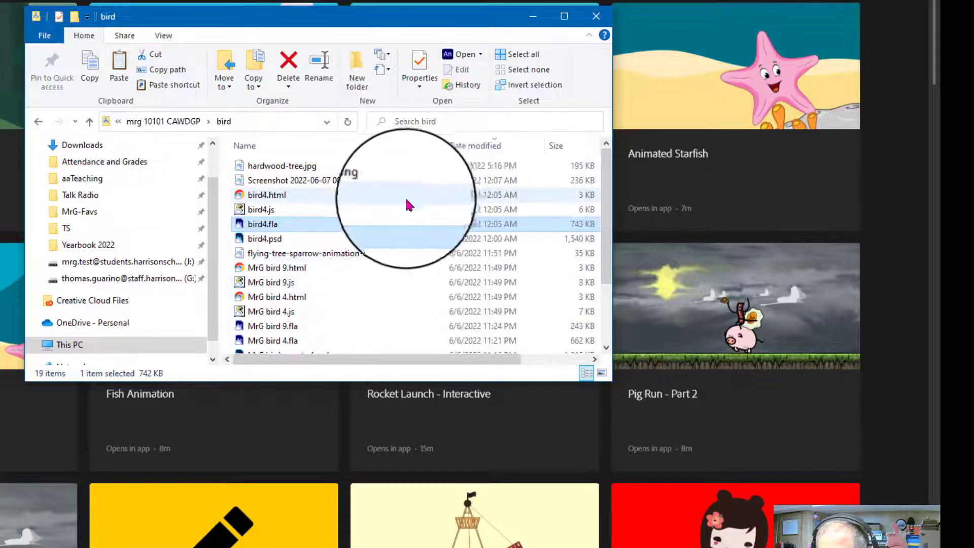
right_click(471, 228)
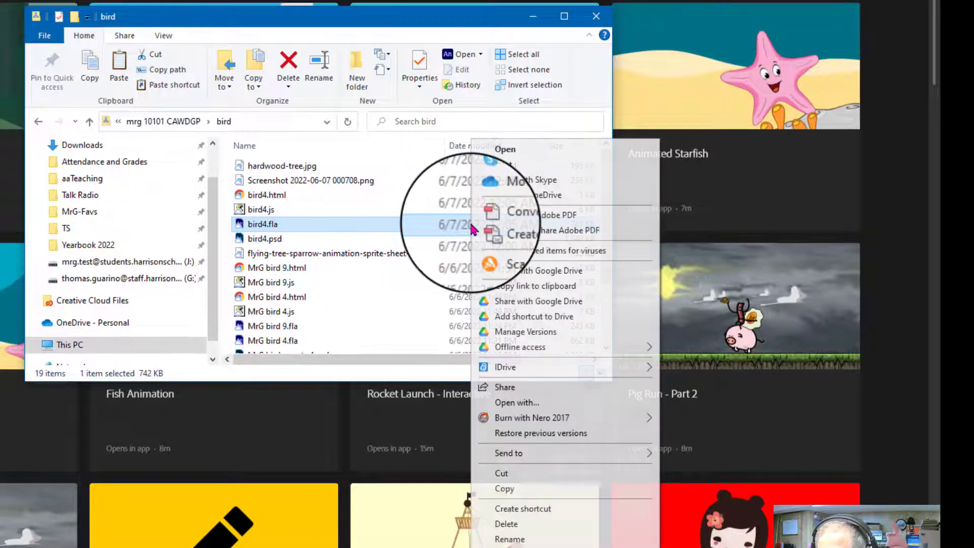
click(188, 38)
click(119, 68)
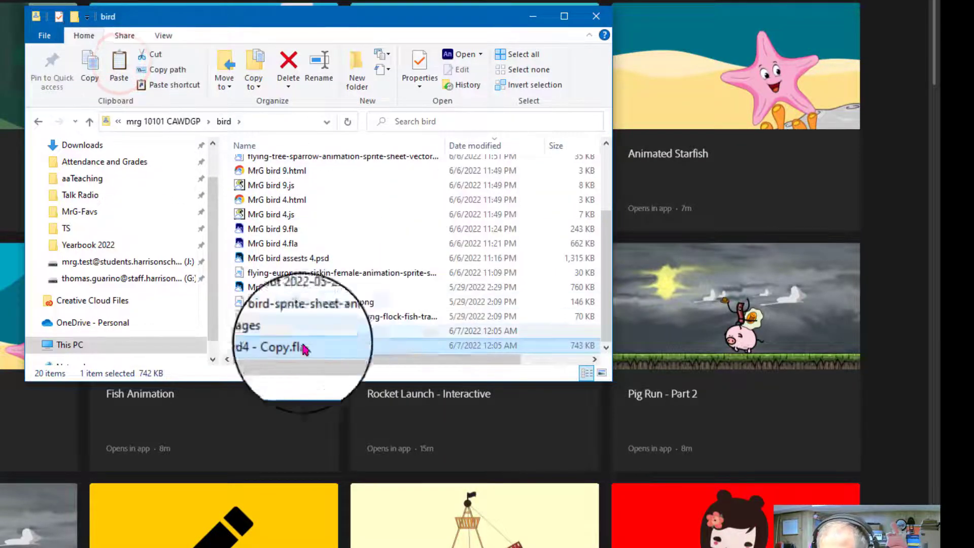
click(267, 347)
click(270, 349)
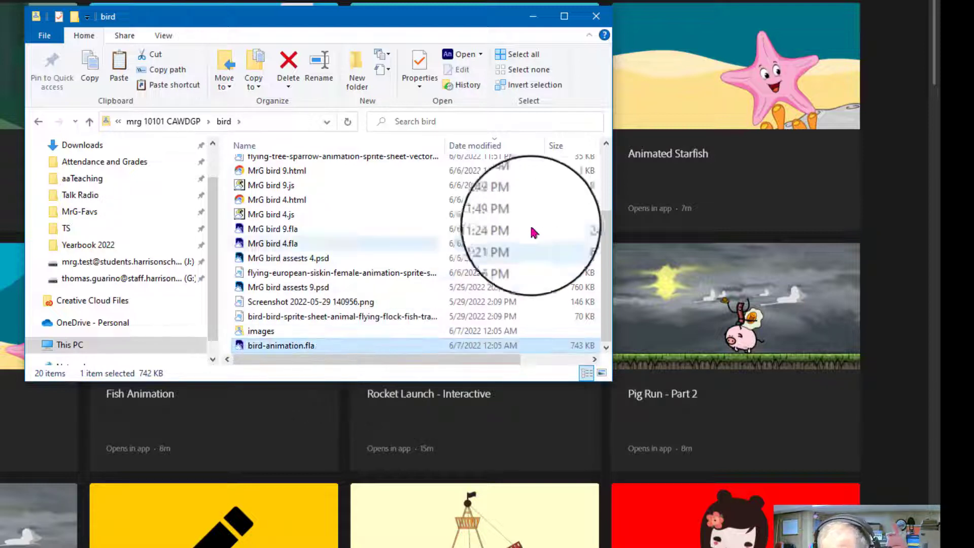
Sort the folder by date modified, newest first, and open bird-animation.fla in Animate
click(496, 147)
click(498, 148)
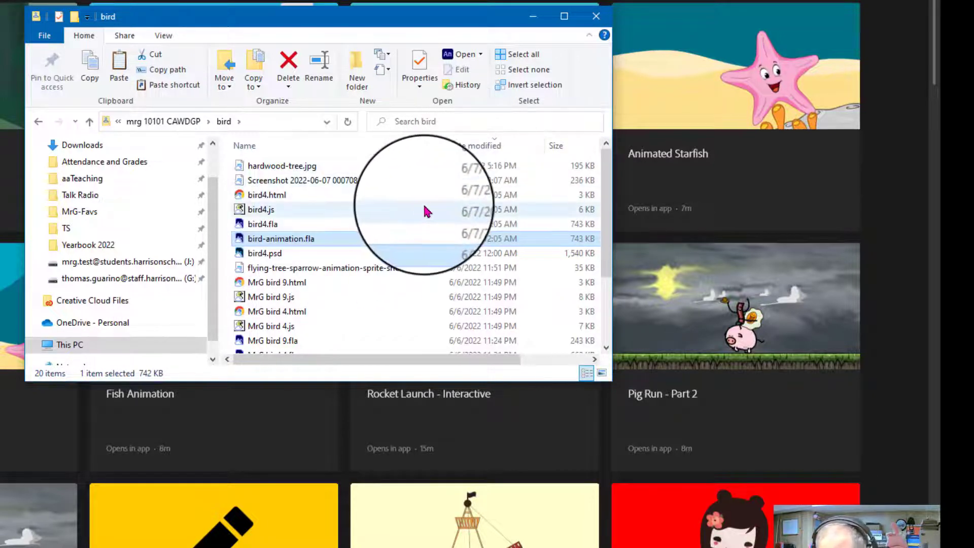
click(259, 225)
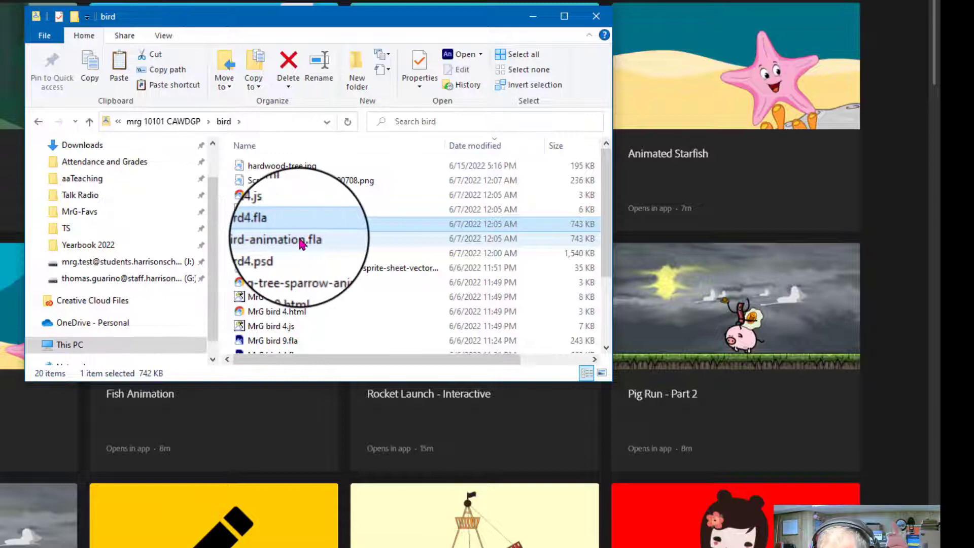
double_click(269, 246)
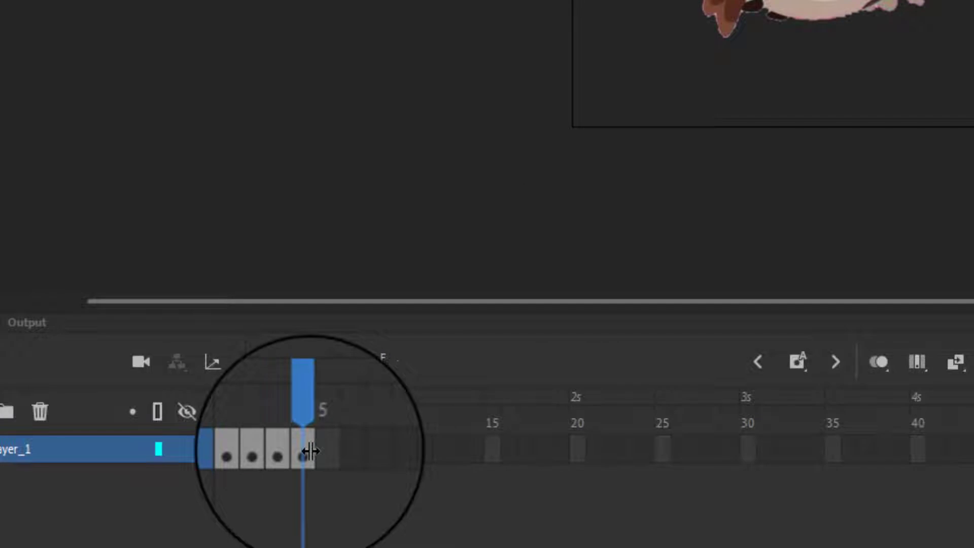
Select frames 1 to 4 of Layer_1 in the main timeline and copy them as frames
click(358, 489)
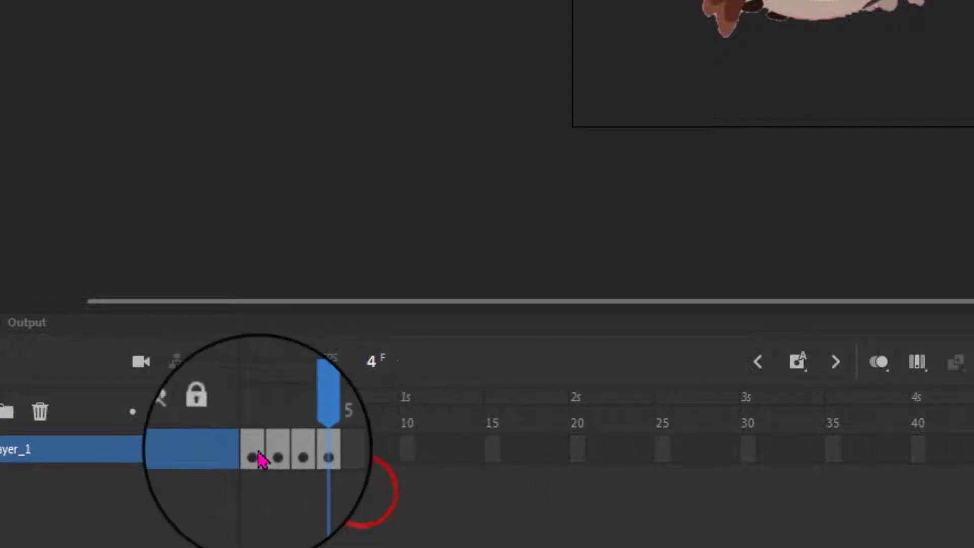
click(269, 452)
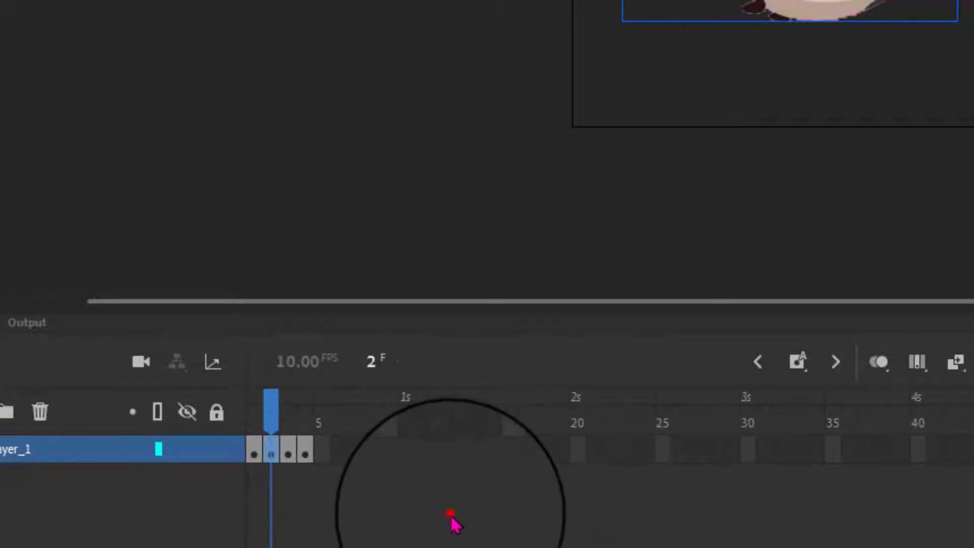
click(450, 513)
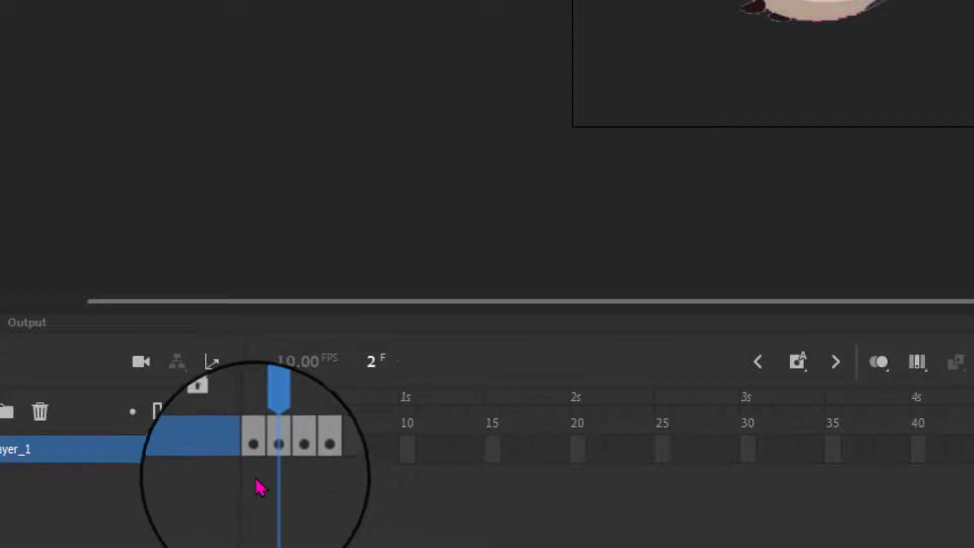
click(254, 454)
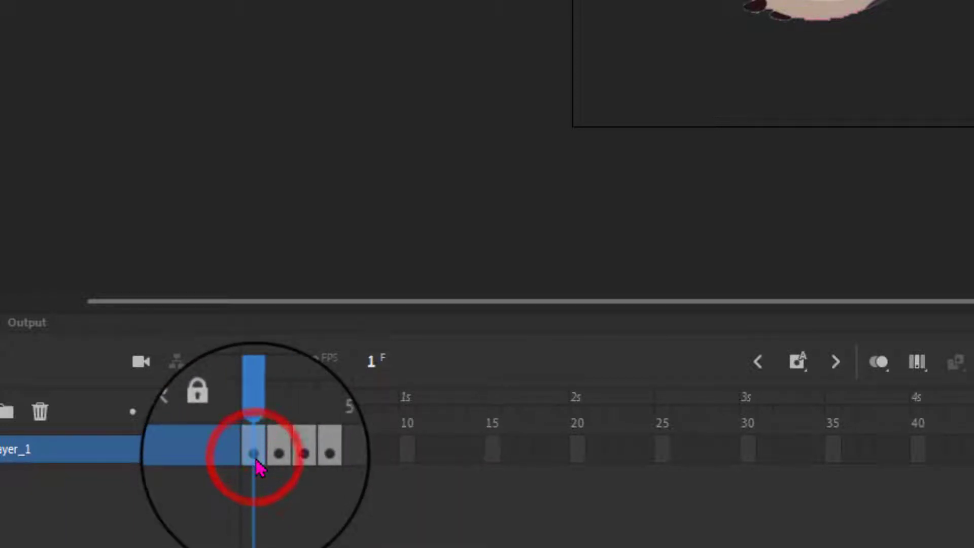
drag(256, 466, 304, 465)
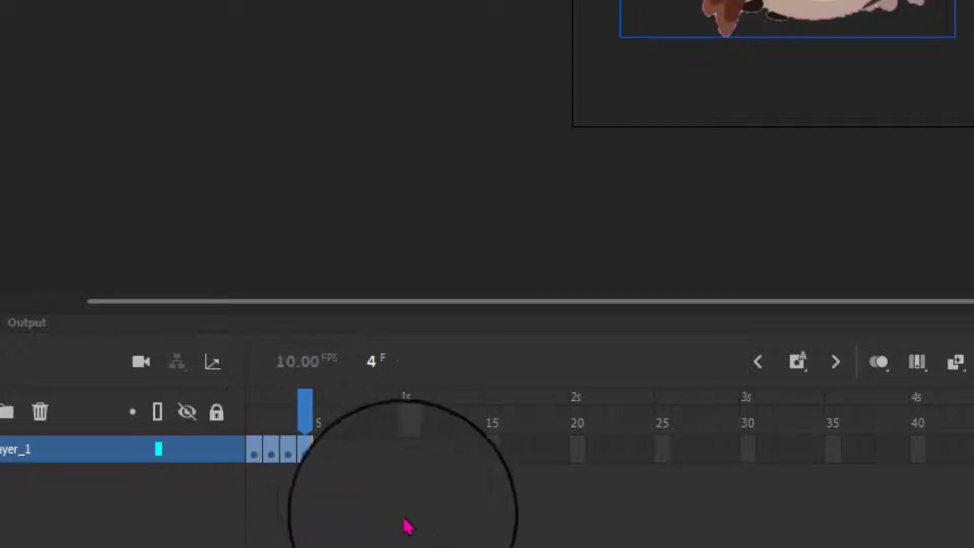
right_click(273, 457)
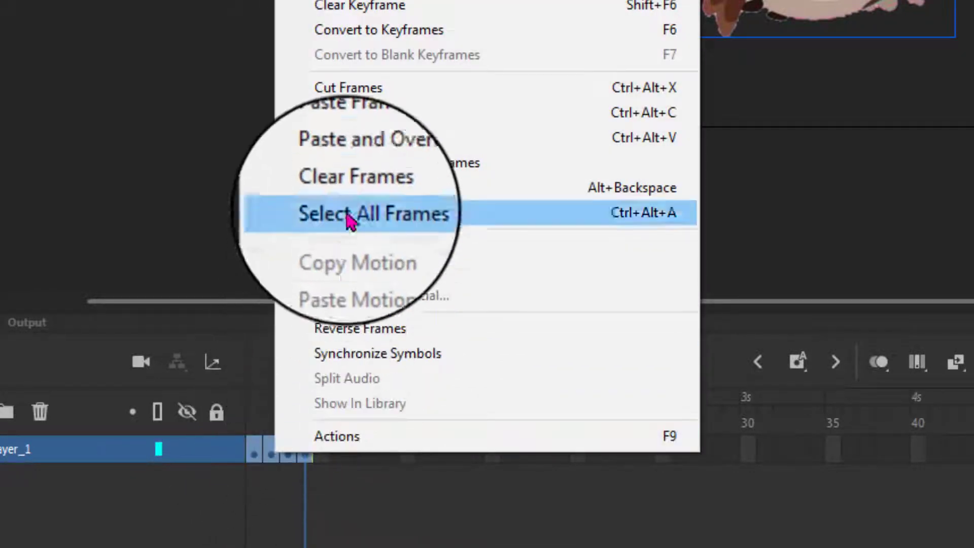
click(368, 125)
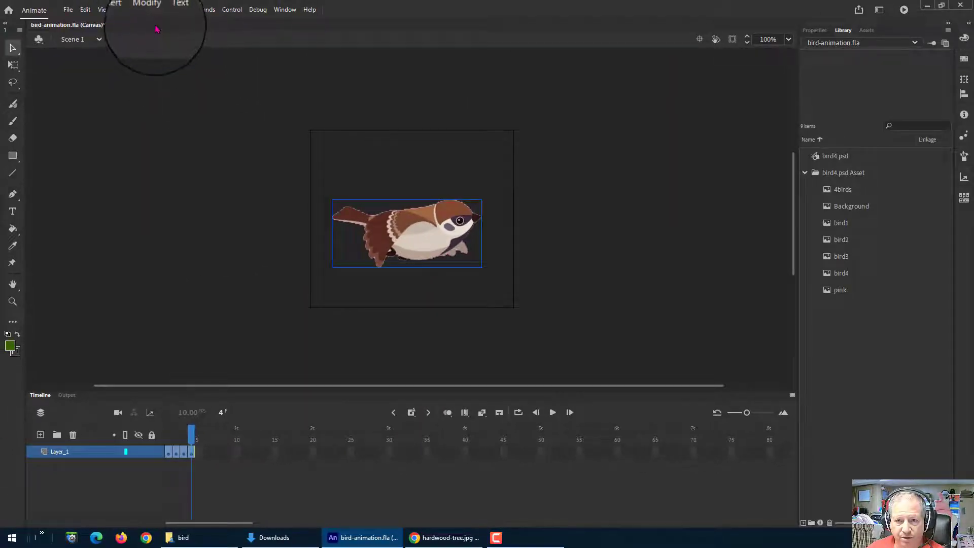
Create a new Graphic symbol named birdie in the library root
click(127, 15)
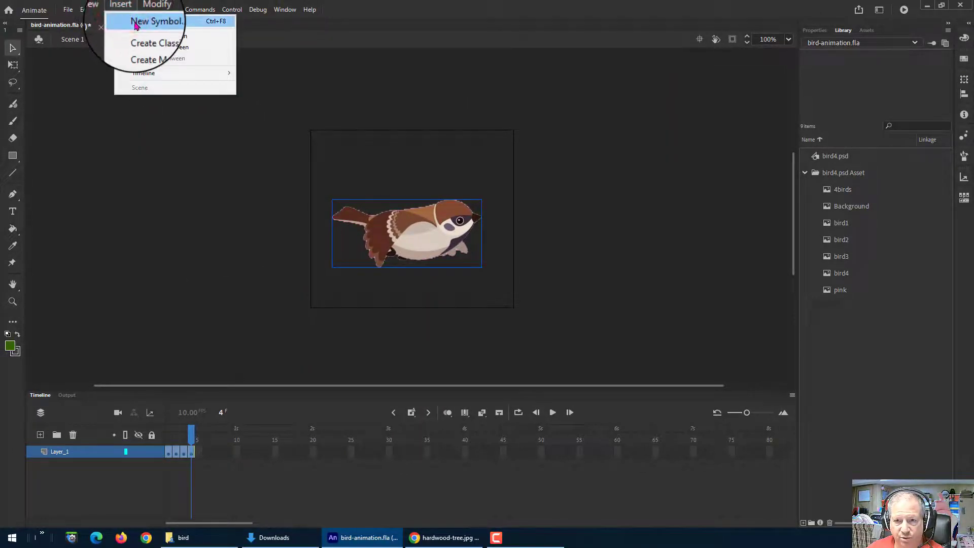
click(135, 23)
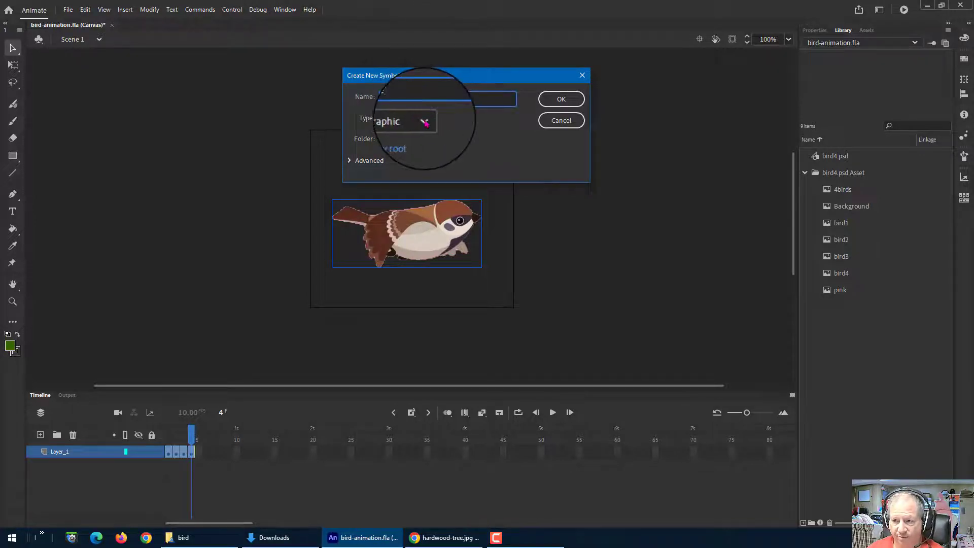
click(572, 100)
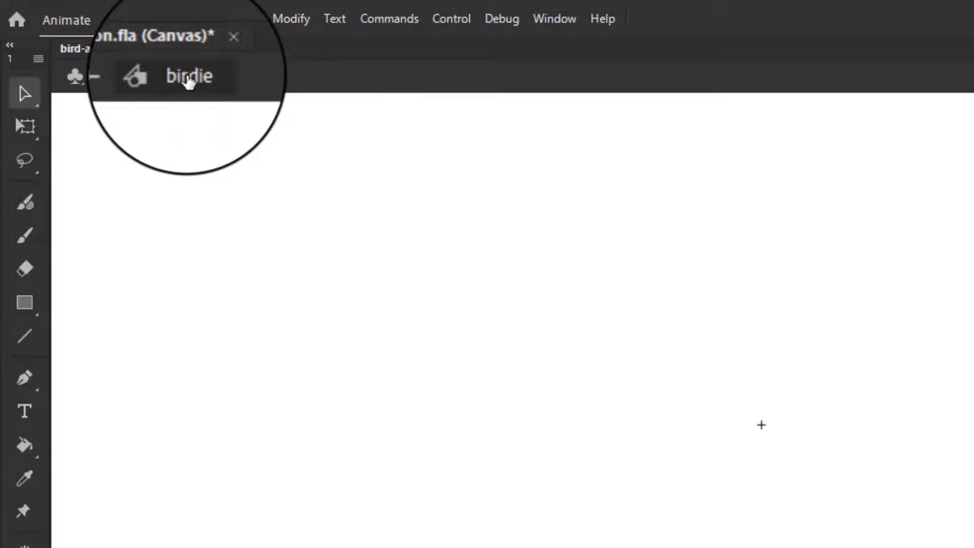
Return to the main scene and reopen the birdie symbol for editing from the library
click(123, 82)
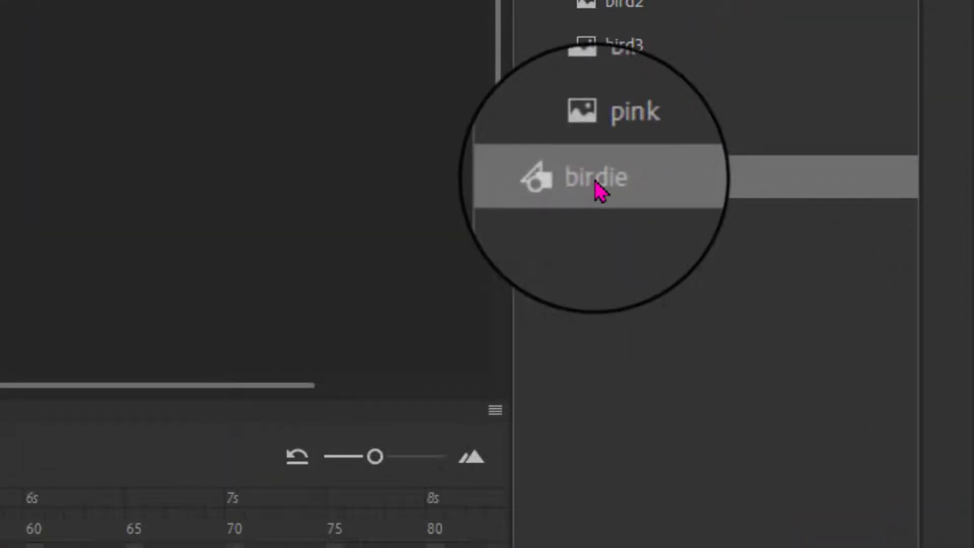
double_click(596, 183)
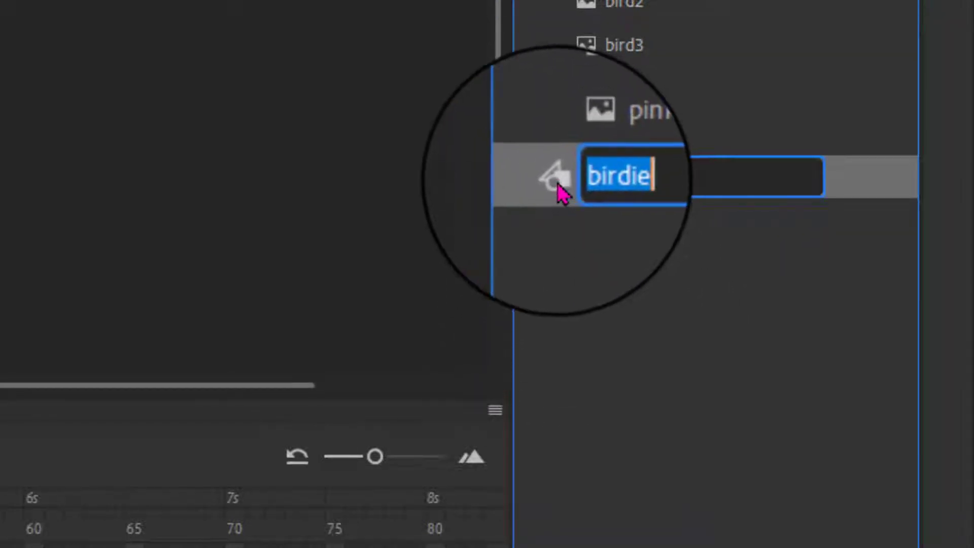
click(558, 187)
click(321, 198)
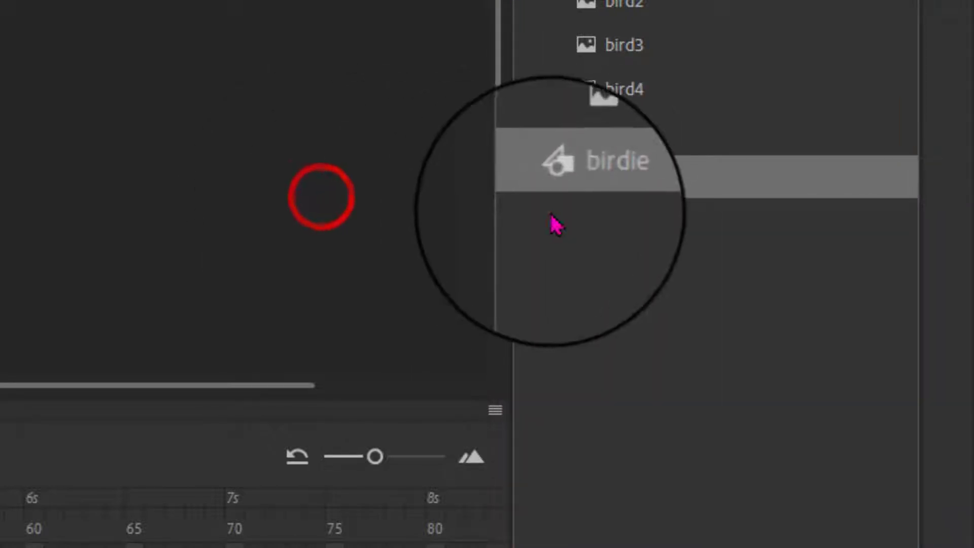
double_click(556, 186)
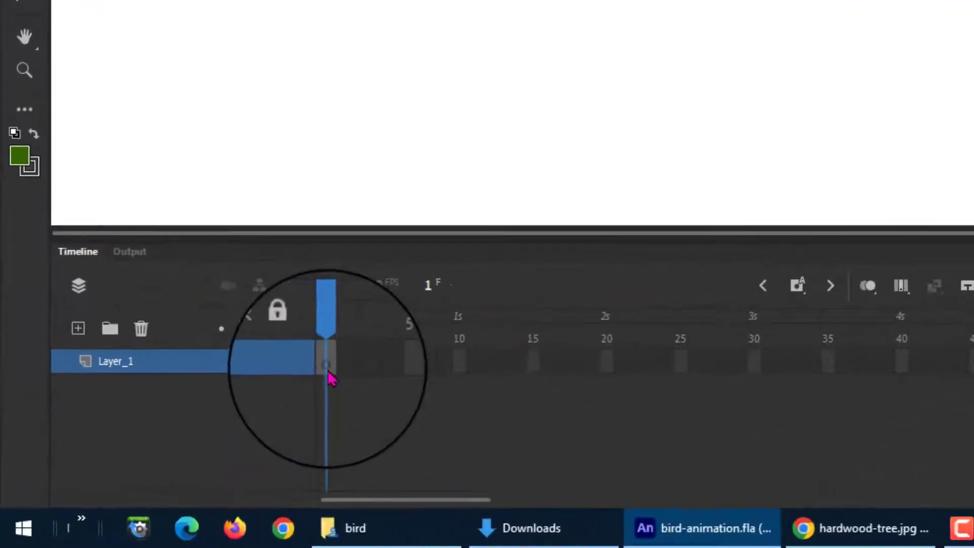
Paste the copied frames at frame 1 of Layer_1 inside the birdie symbol, and return to the main scene
right_click(335, 375)
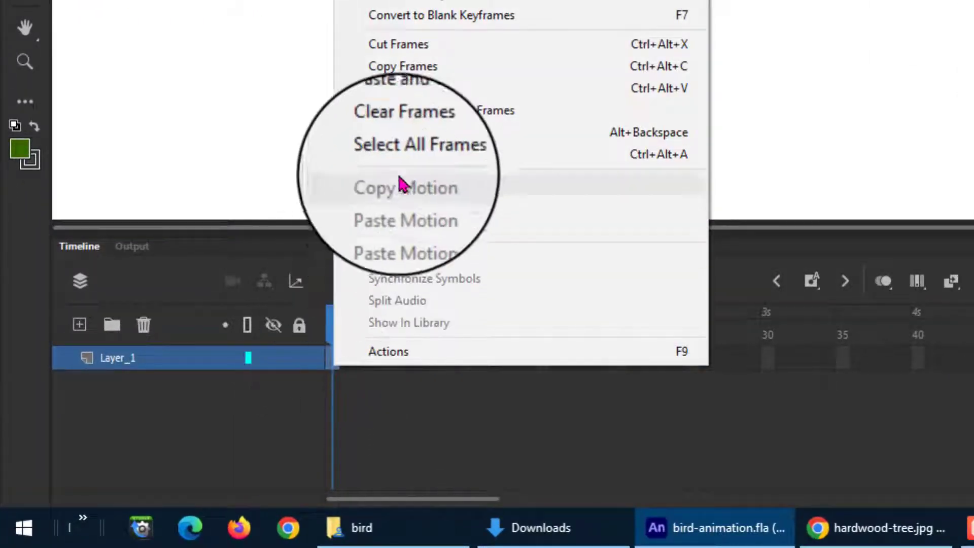
click(405, 88)
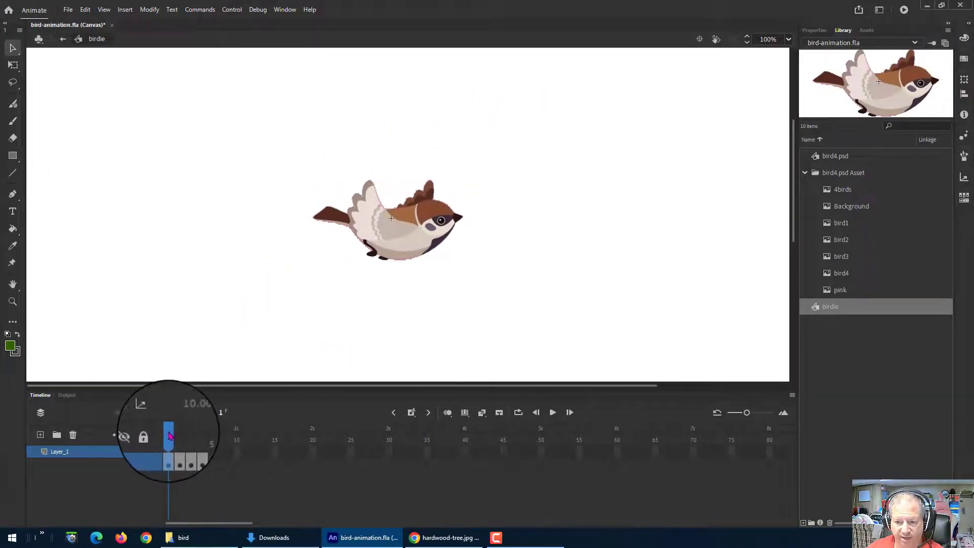
mouse_move(169, 435)
mouse_down()
mouse_move(191, 435)
mouse_move(169, 435)
mouse_up()
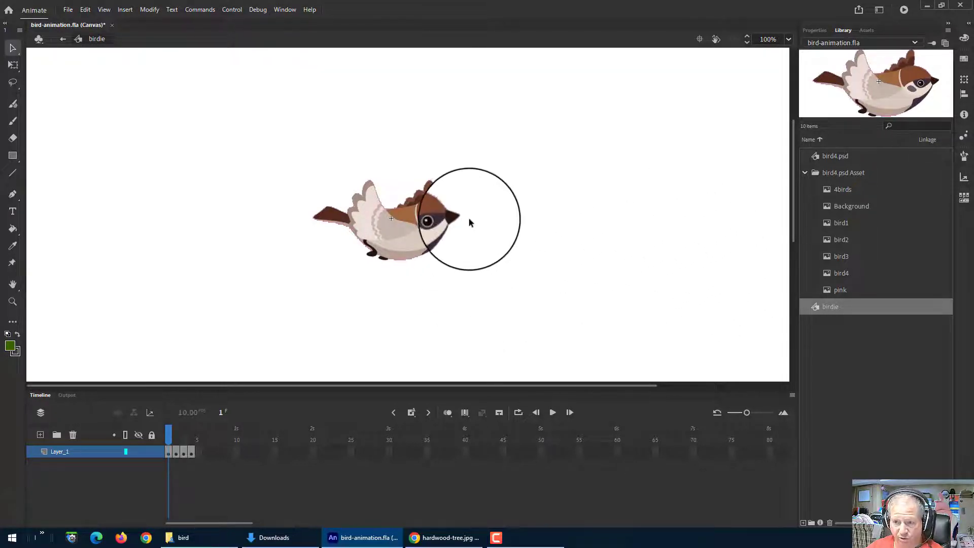
click(63, 41)
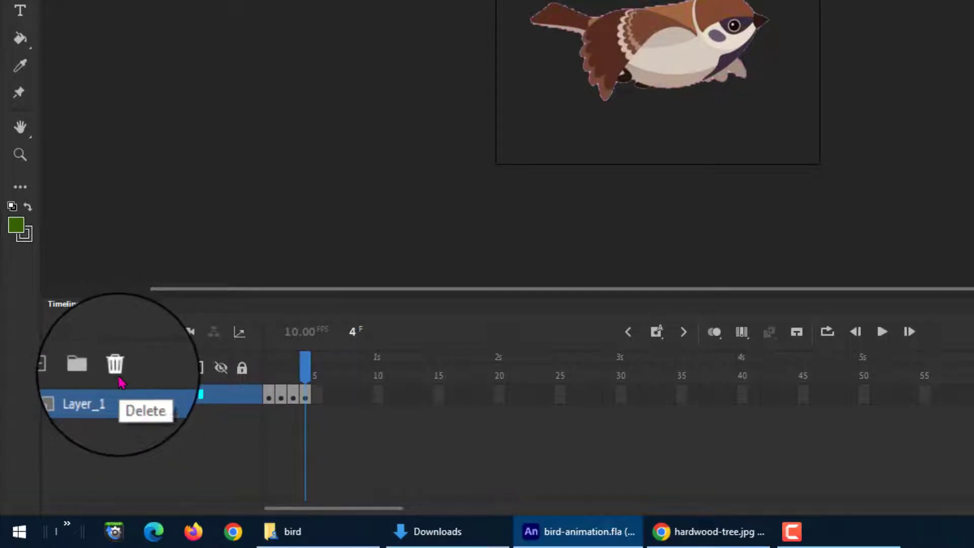
Add a new layer to the main timeline and delete the original Layer_1 with its bird frames
click(116, 370)
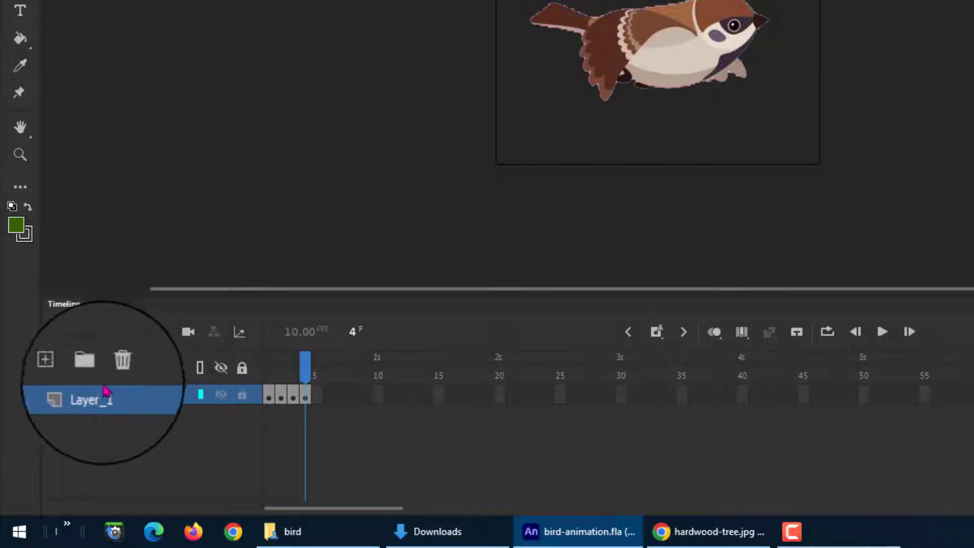
click(64, 368)
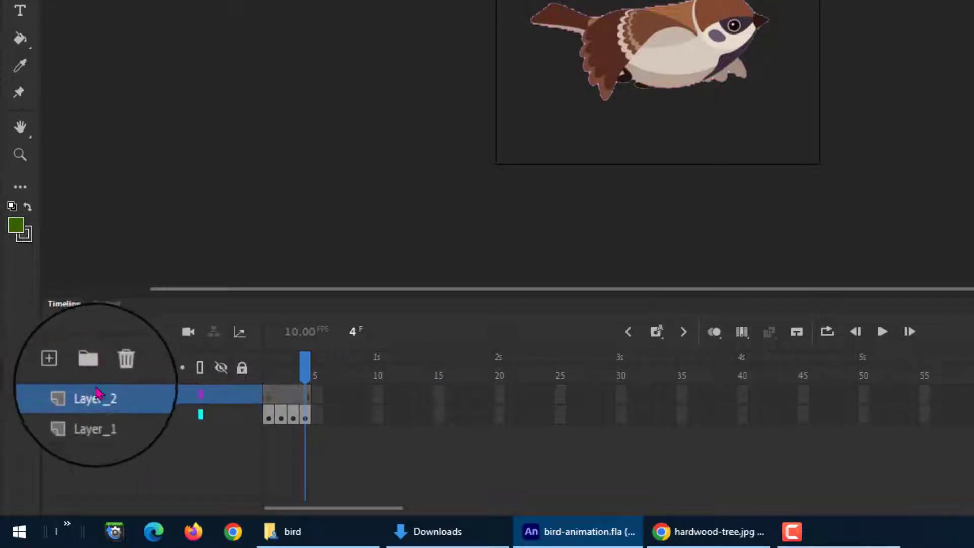
click(96, 420)
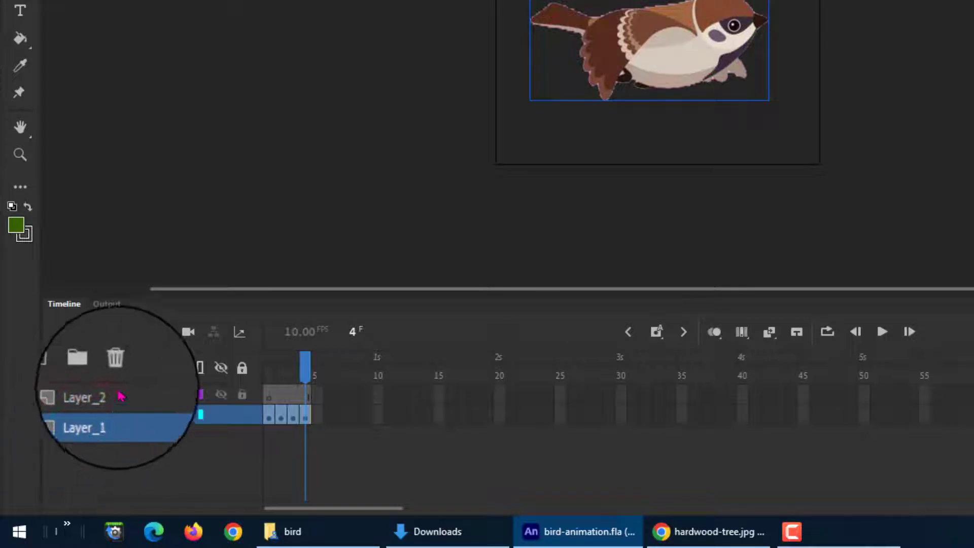
click(116, 366)
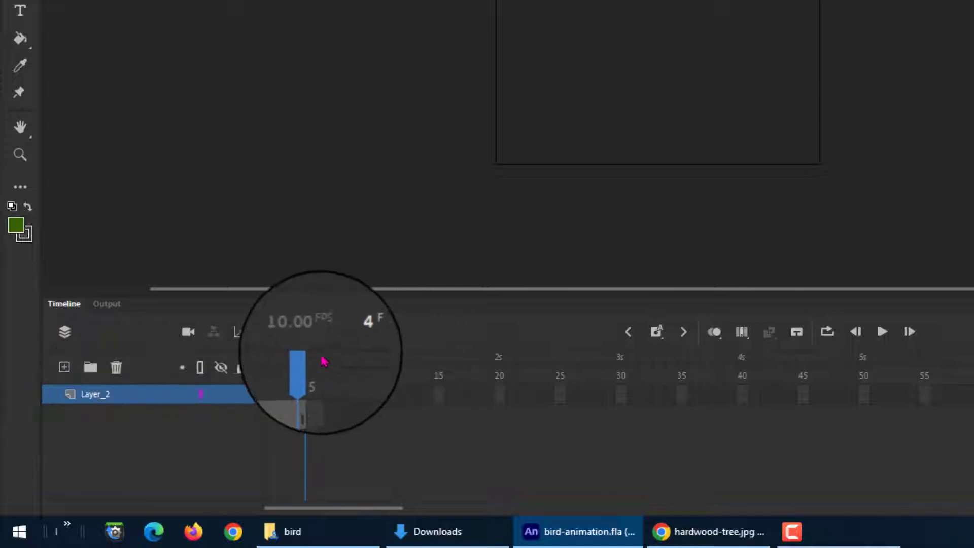
Place the birdie symbol from the library on the stage at frame 1 of Layer_2
drag(307, 371, 269, 369)
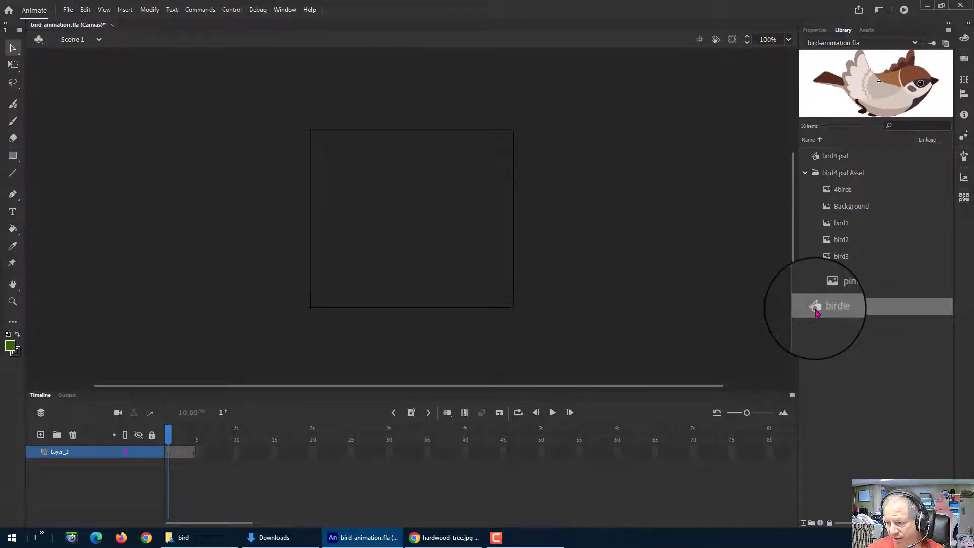
drag(815, 310, 536, 257)
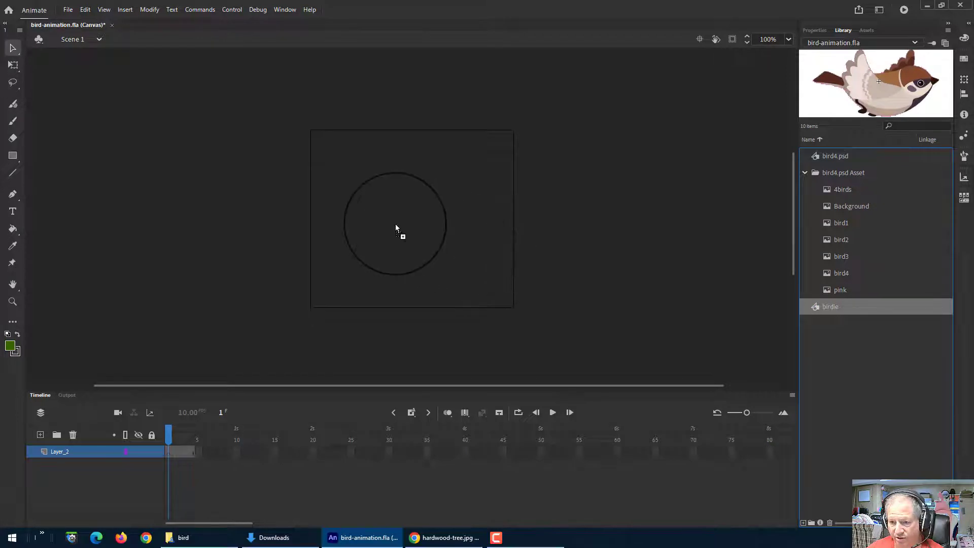
drag(396, 227, 396, 228)
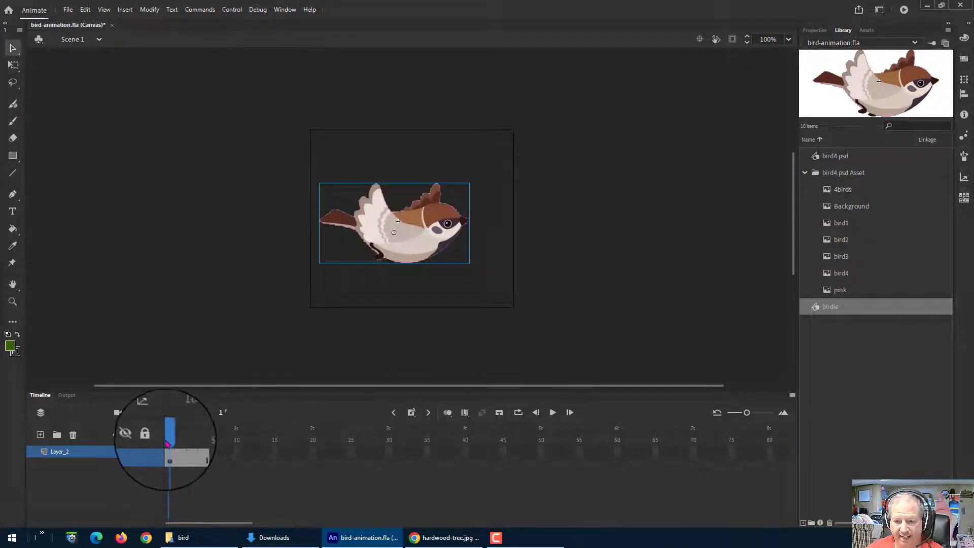
Extend Layer_2 to frame 40 and scrub back to frame 1 to preview the flapping bird
mouse_move(169, 433)
mouse_down()
mouse_move(189, 436)
mouse_move(158, 436)
mouse_move(191, 437)
mouse_move(170, 441)
mouse_up()
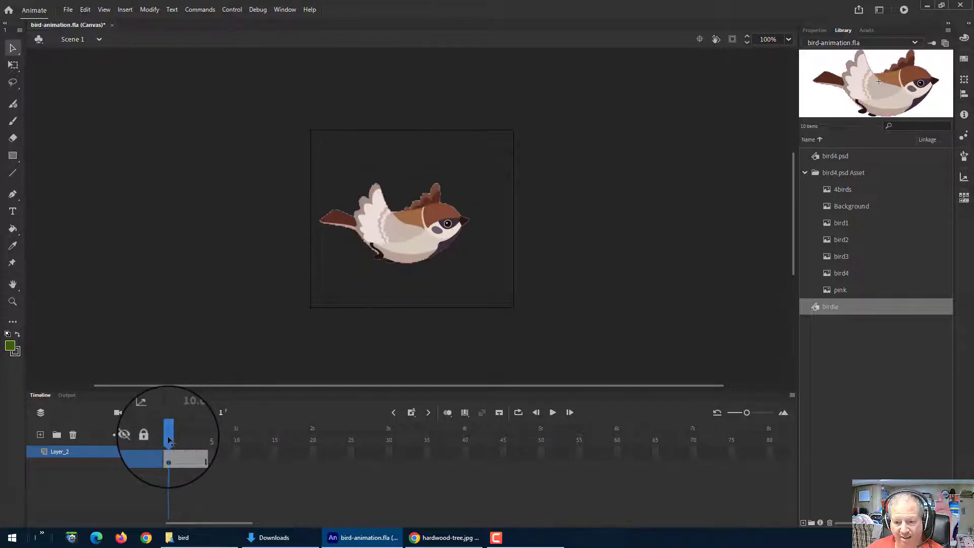
click(466, 452)
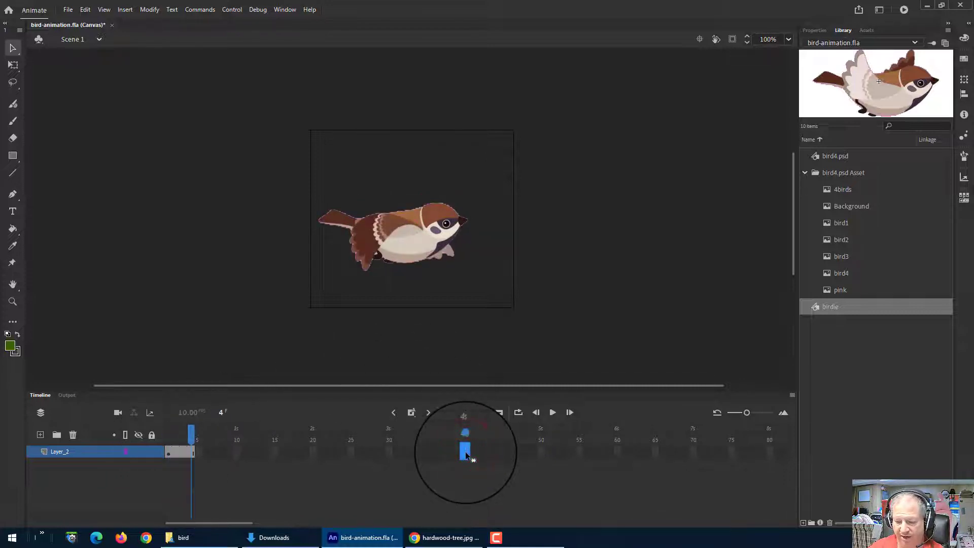
key(F5)
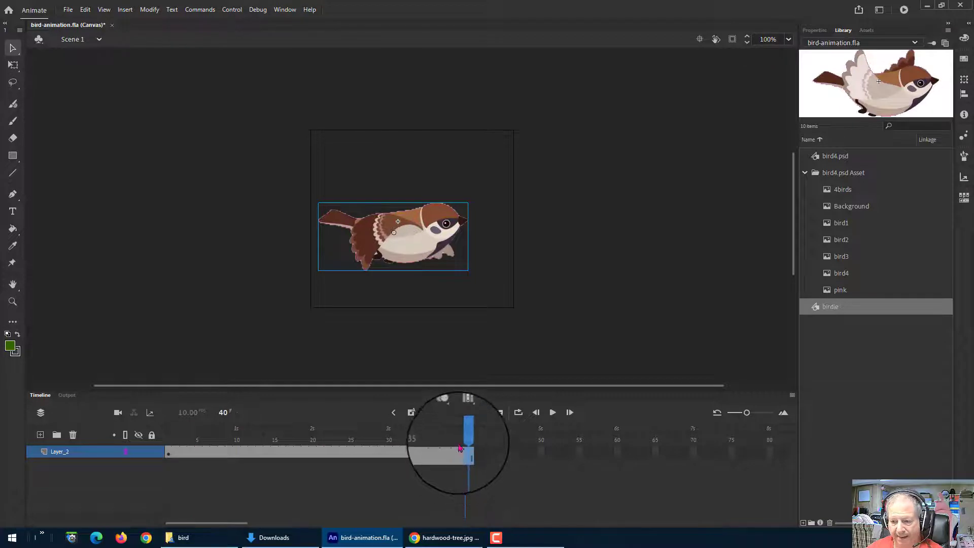
drag(466, 437, 168, 456)
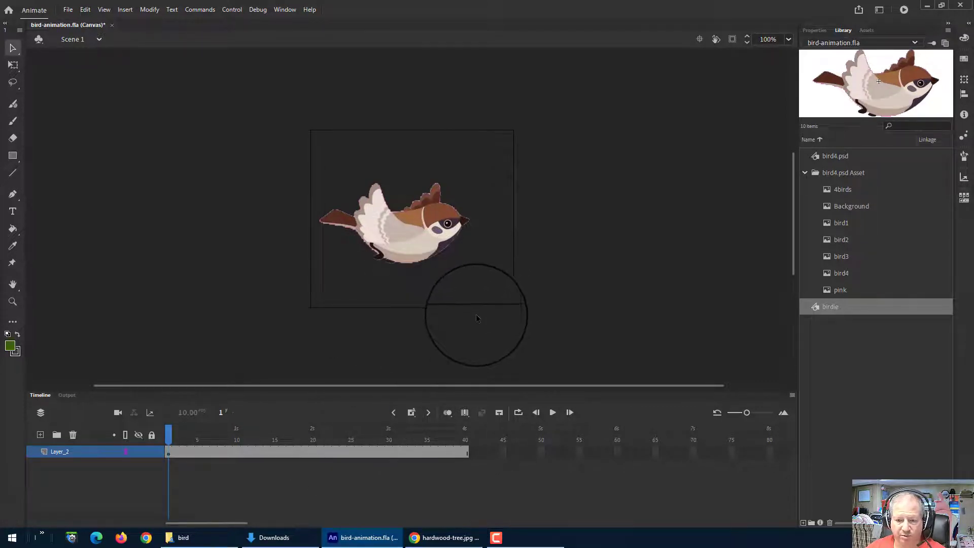
Rename Layer_2 to birdie and add a new layer named bg beneath it
click(62, 452)
double_click(61, 452)
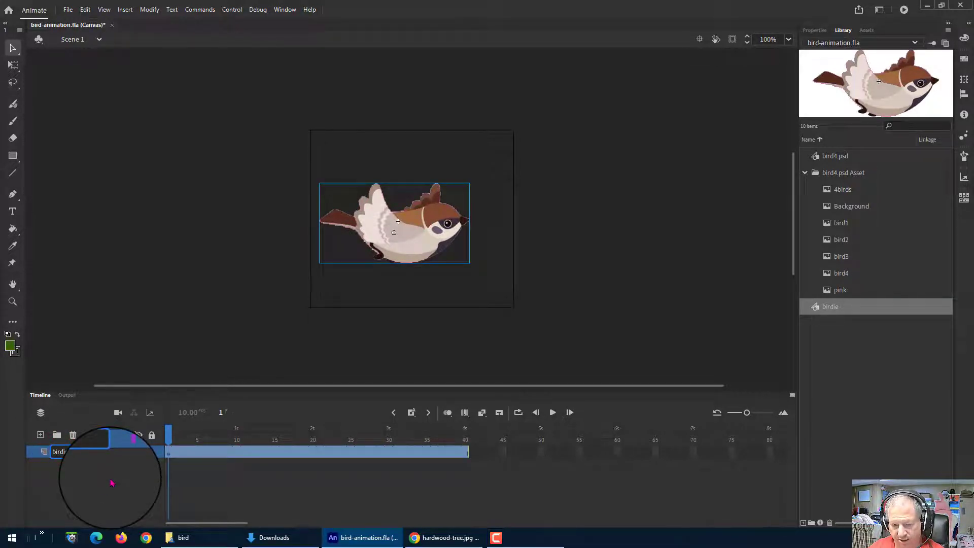
click(39, 435)
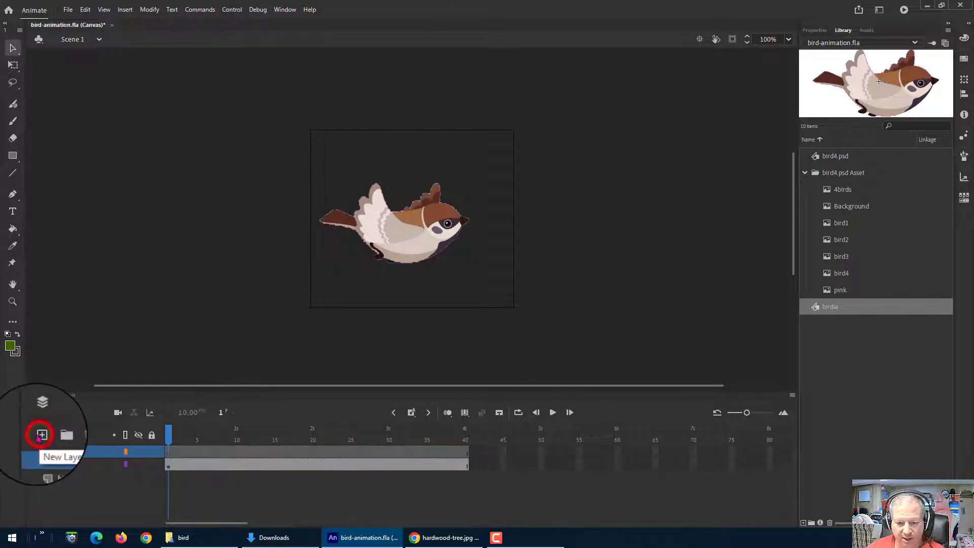
double_click(61, 451)
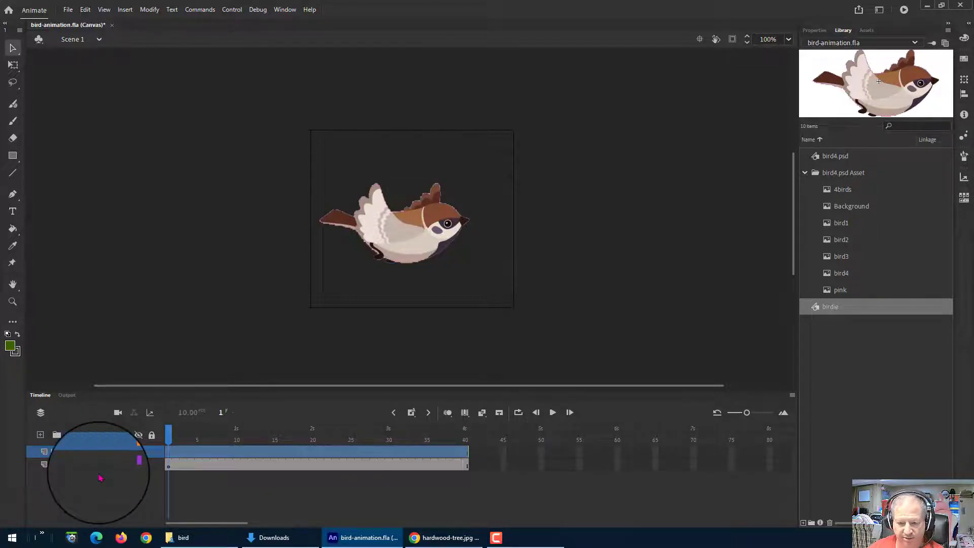
drag(61, 451, 98, 492)
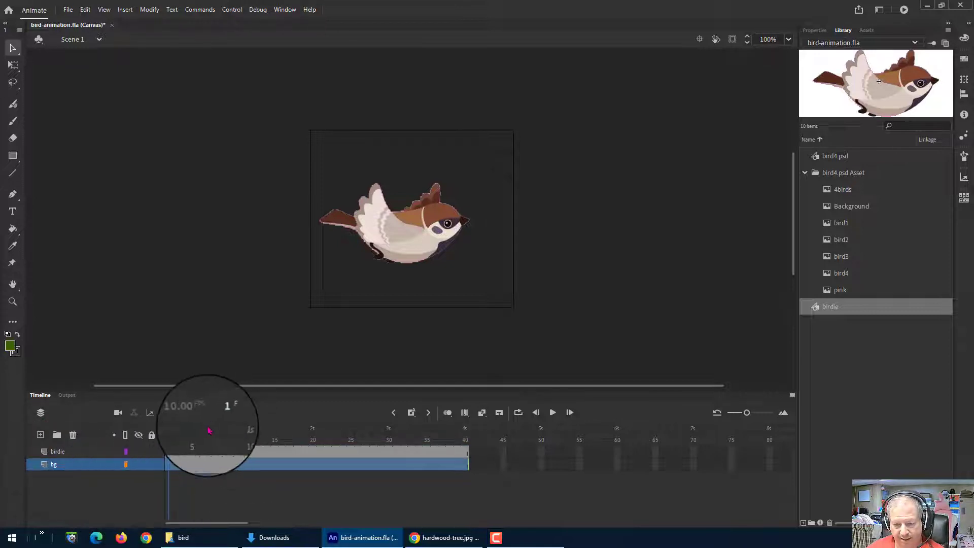
click(220, 495)
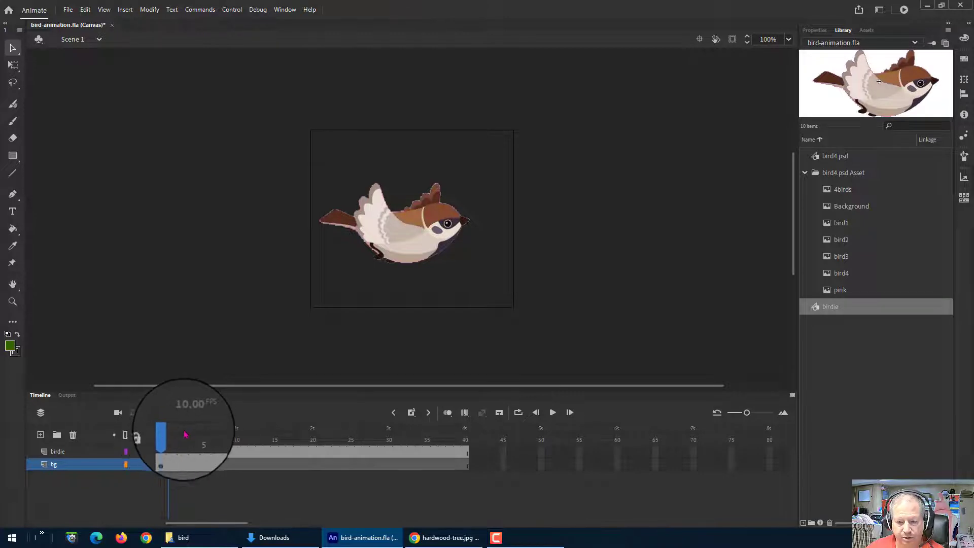
Import the hardwood-tree.jpg image into the library and place it on the stage in the bg layer
click(69, 10)
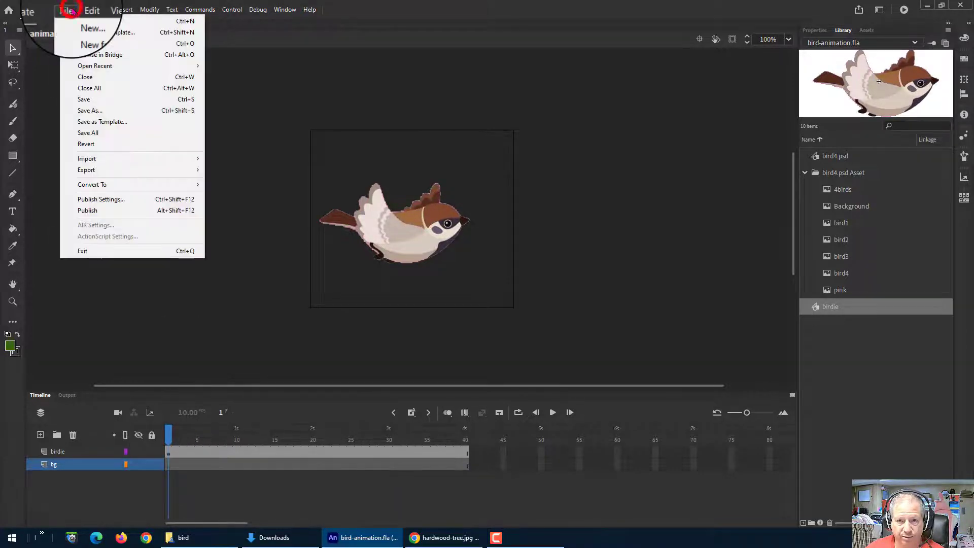
mouse_move(87, 160)
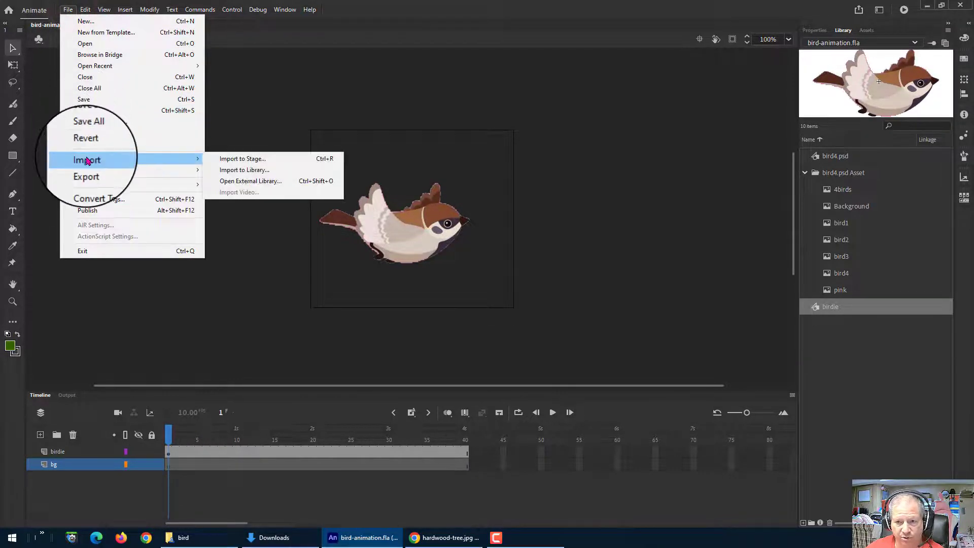
click(239, 172)
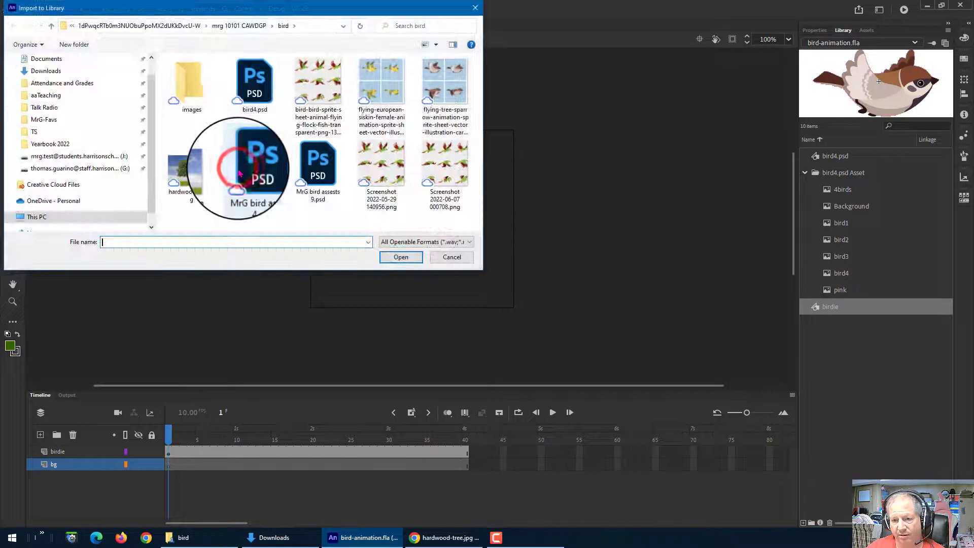
click(187, 172)
click(410, 260)
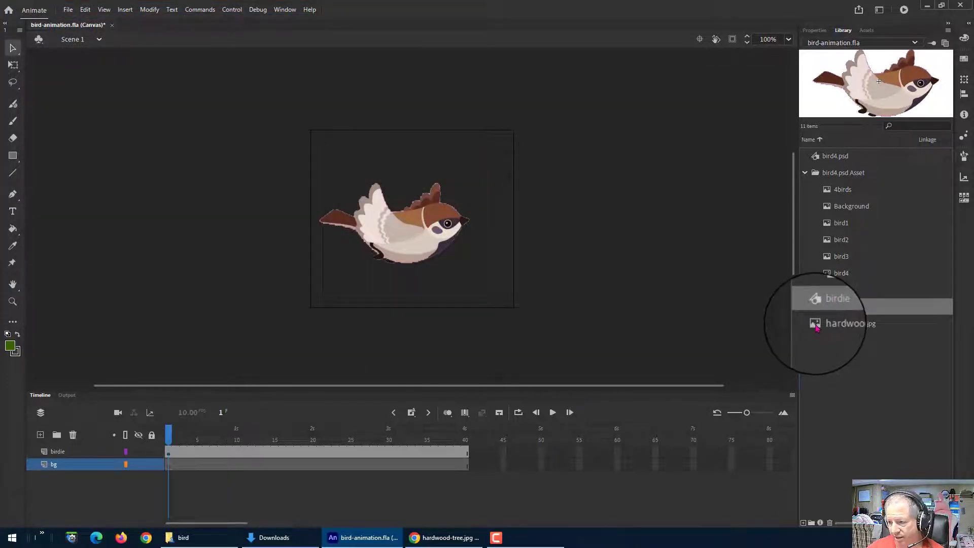
drag(812, 323, 430, 258)
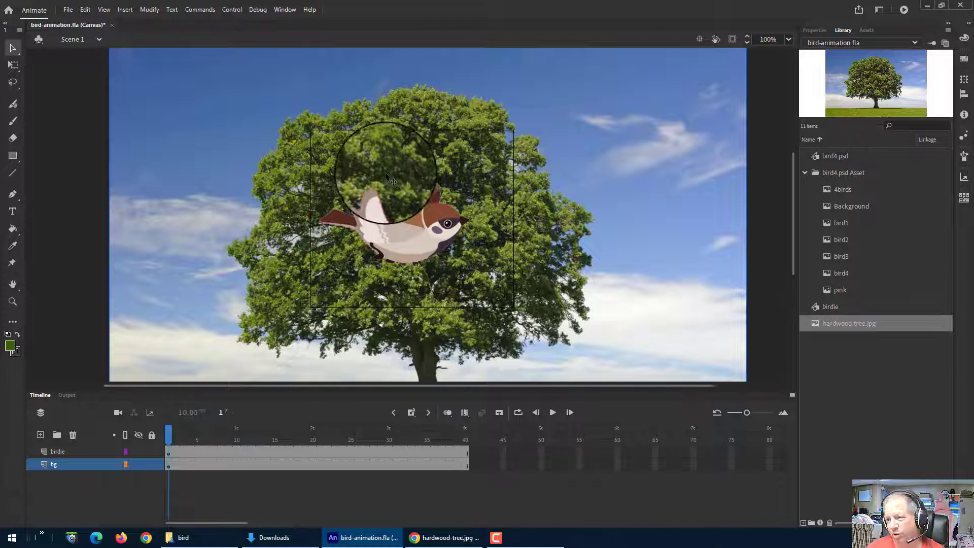
Set the document size to the tree image's dimensions, 1256 wide by 835 high
click(814, 31)
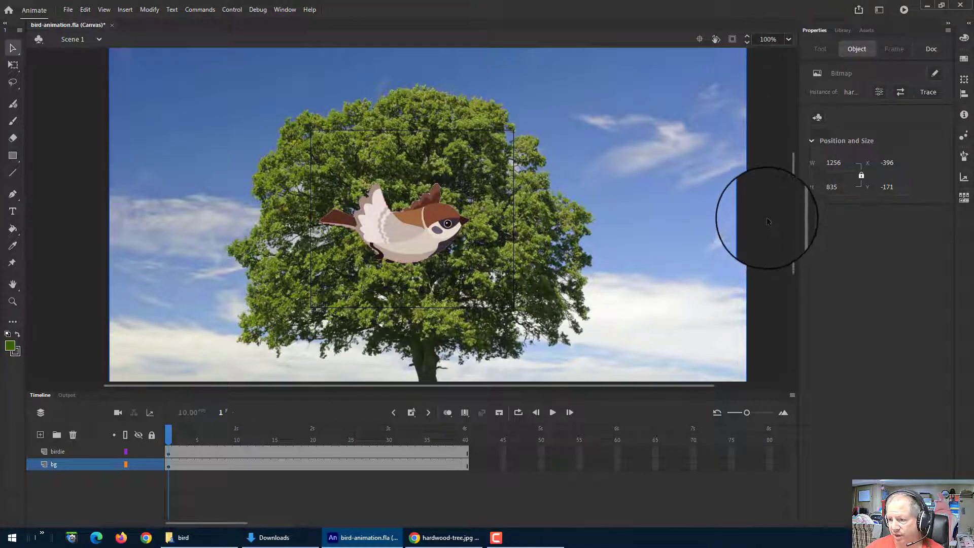
click(769, 179)
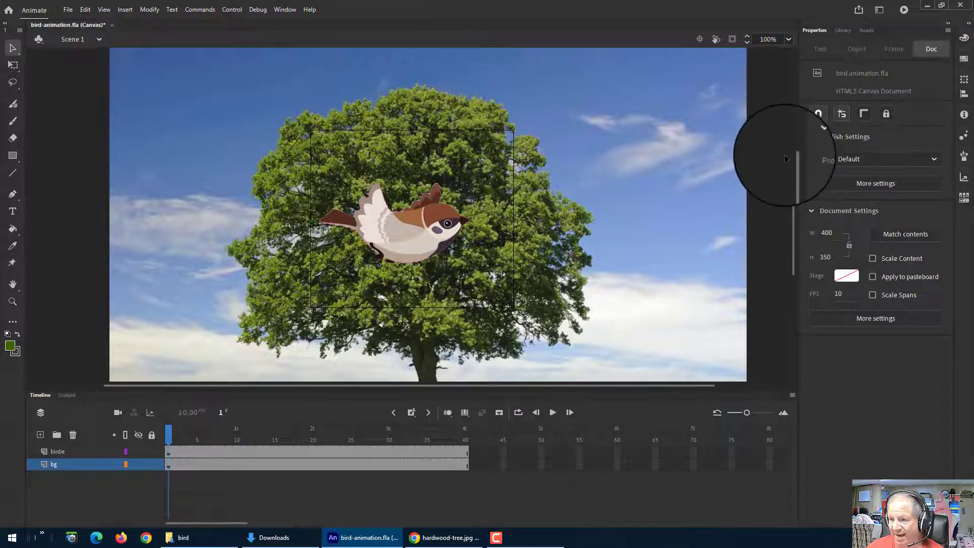
click(682, 146)
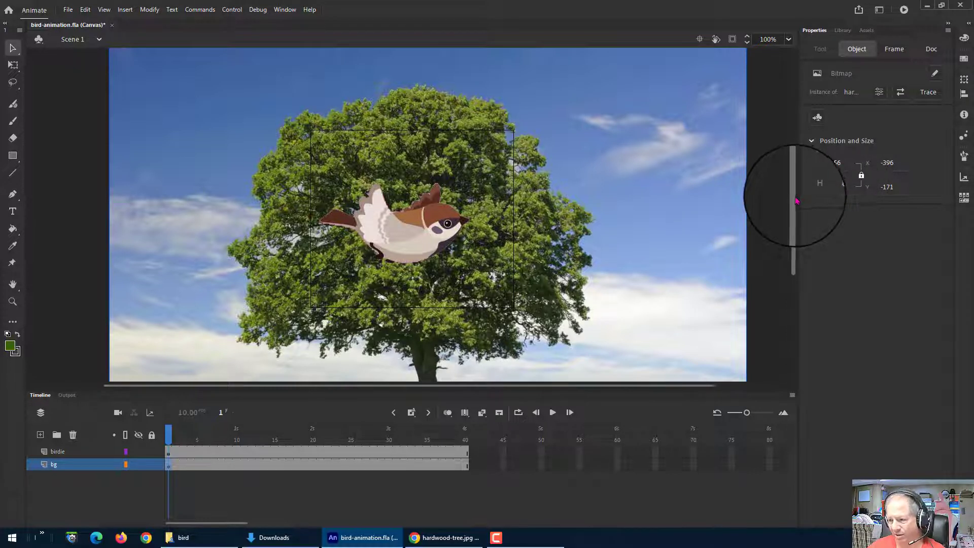
click(771, 206)
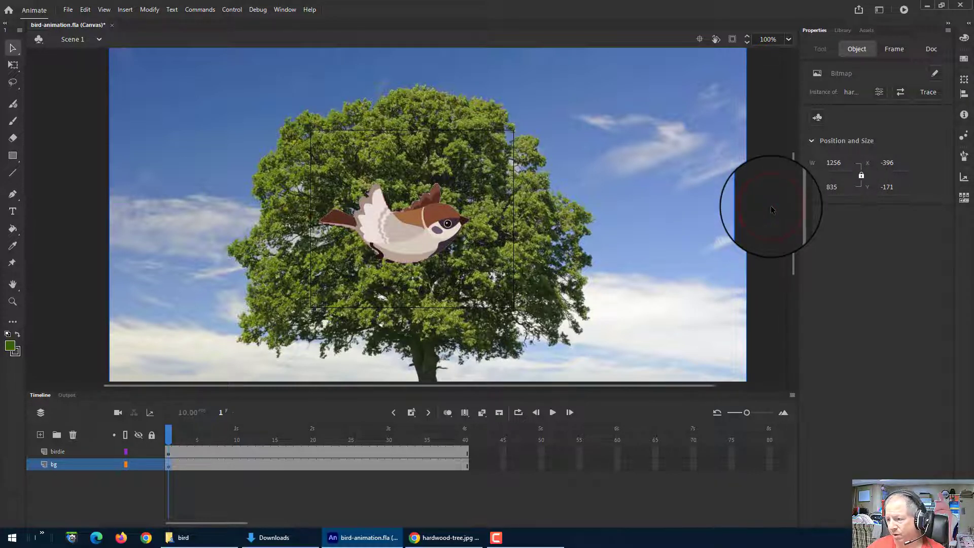
double_click(825, 235)
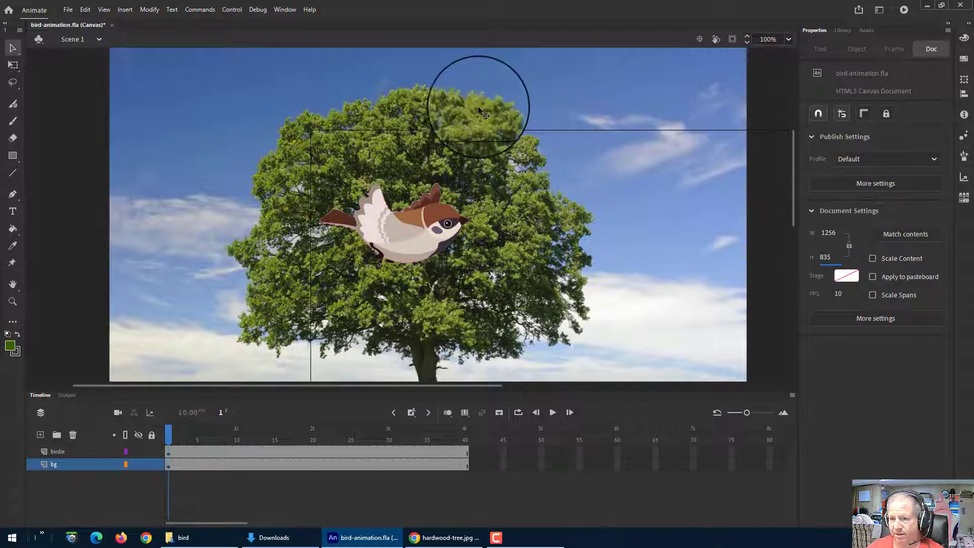
Align the tree image to the stage's top and left edges so it covers the whole stage
click(788, 37)
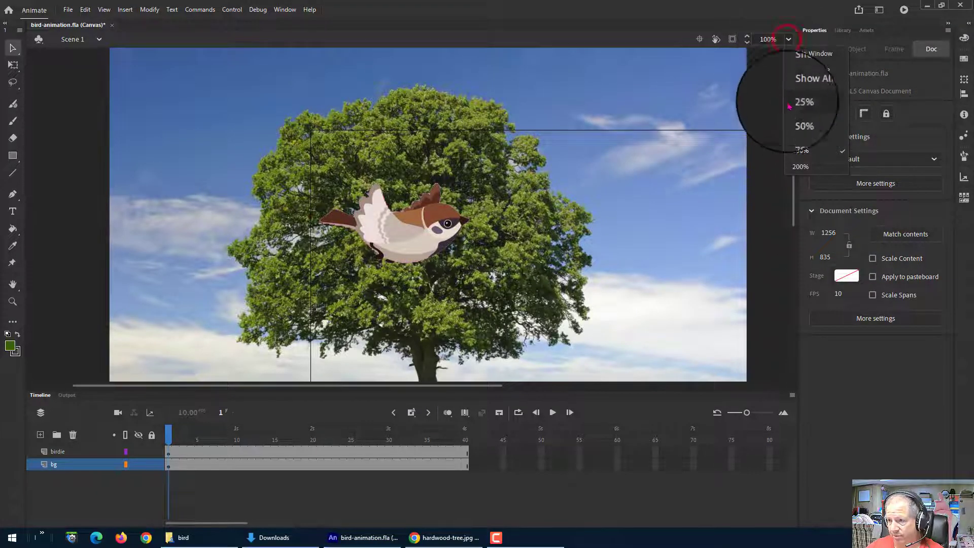
click(795, 134)
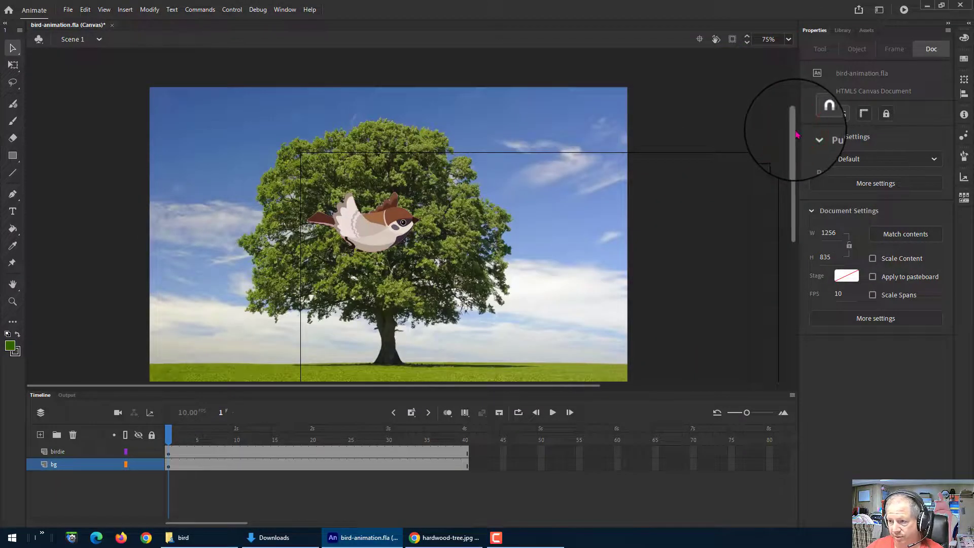
mouse_move(795, 134)
mouse_down()
mouse_move(794, 176)
mouse_move(794, 152)
mouse_up()
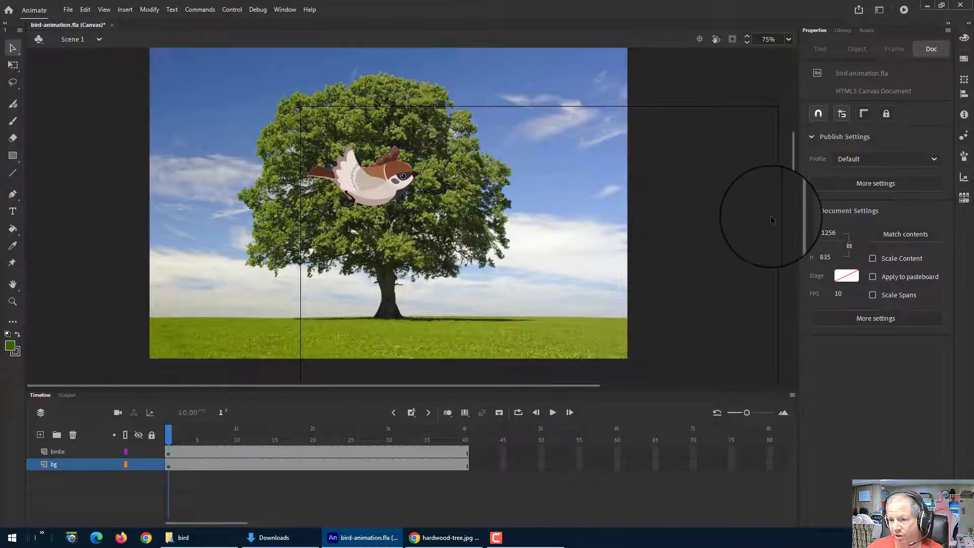
drag(606, 195, 664, 225)
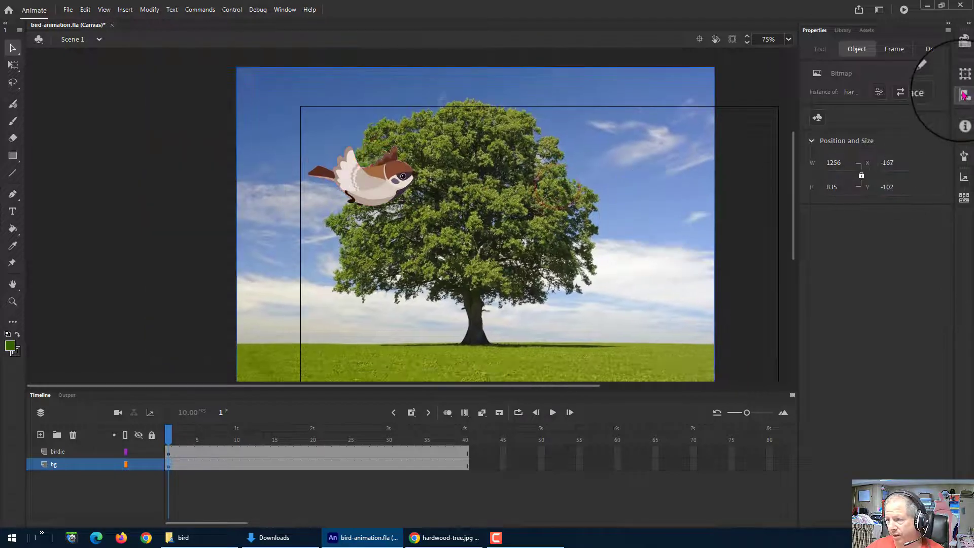
click(910, 97)
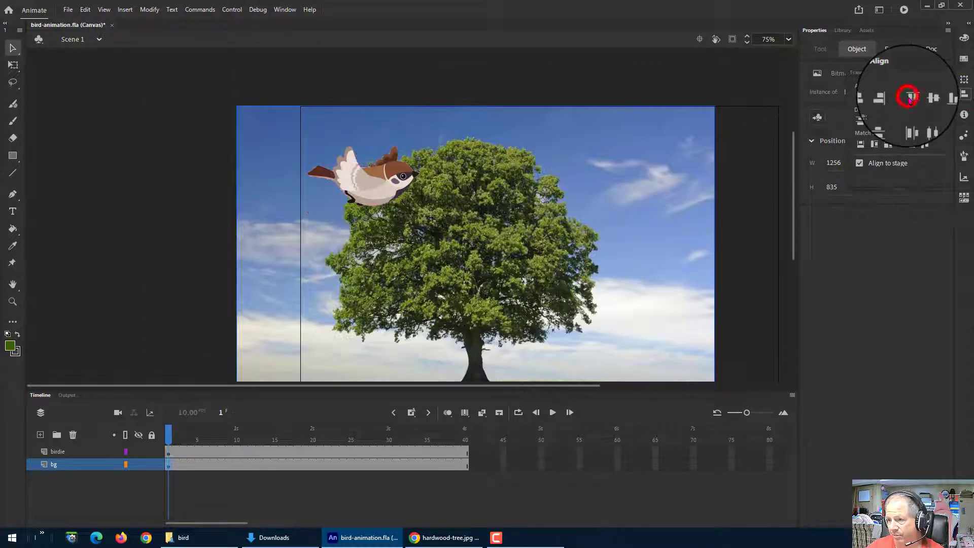
click(891, 99)
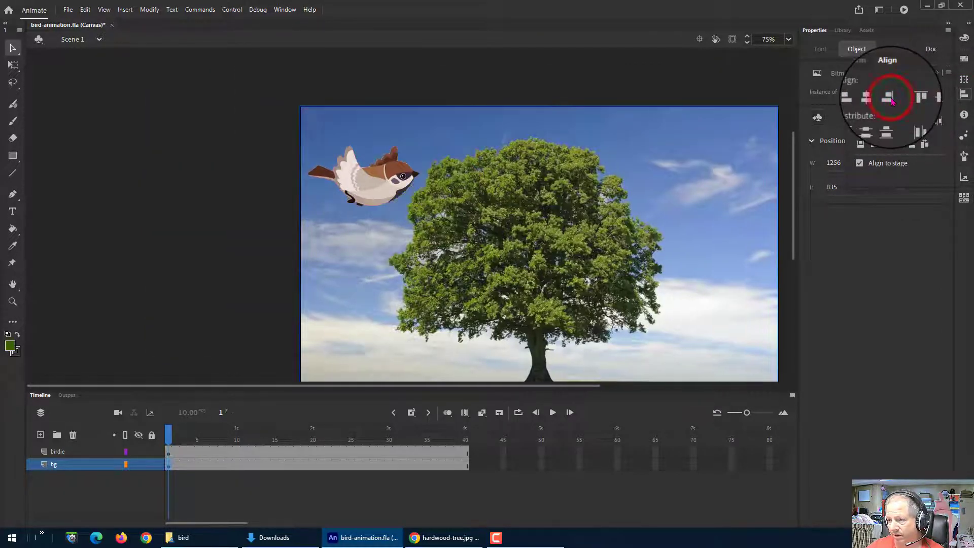
Create a motion tween on the birdie layer and move the bird off the stage's left edge at frame 1, to about X -212, Y 105
drag(794, 188, 794, 221)
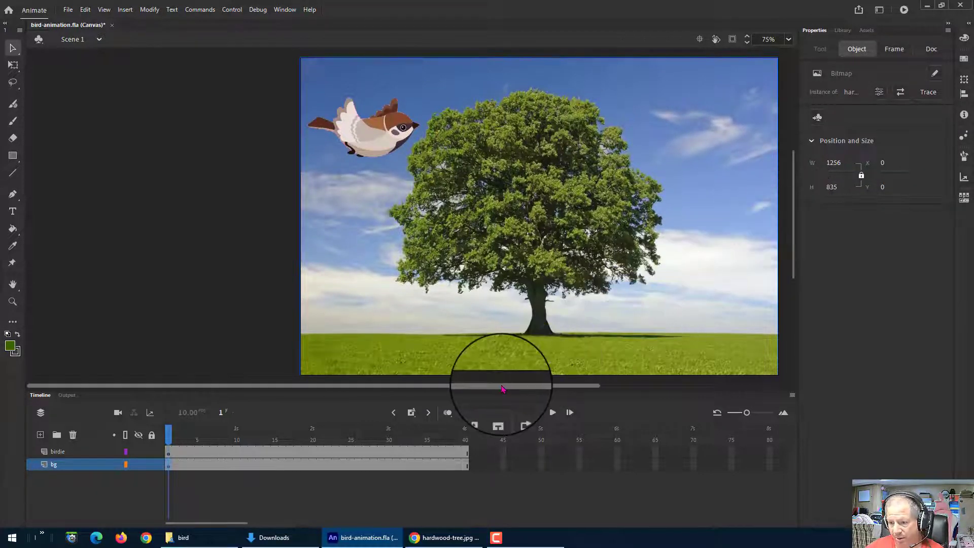
drag(502, 388, 586, 387)
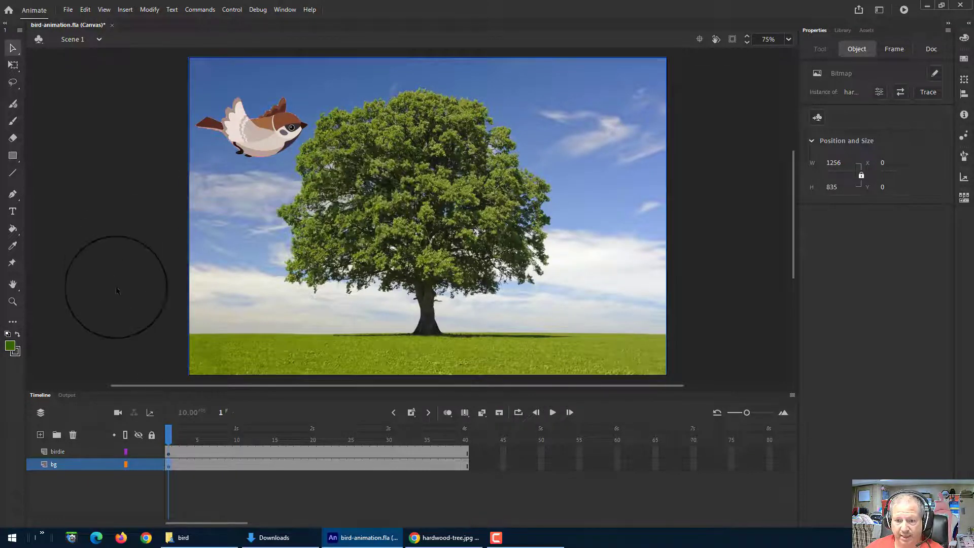
click(213, 452)
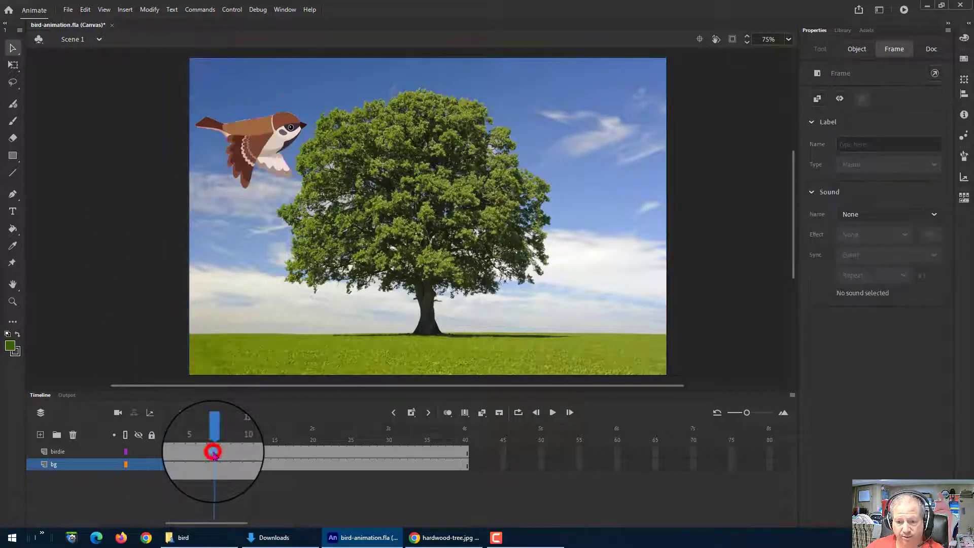
right_click(265, 453)
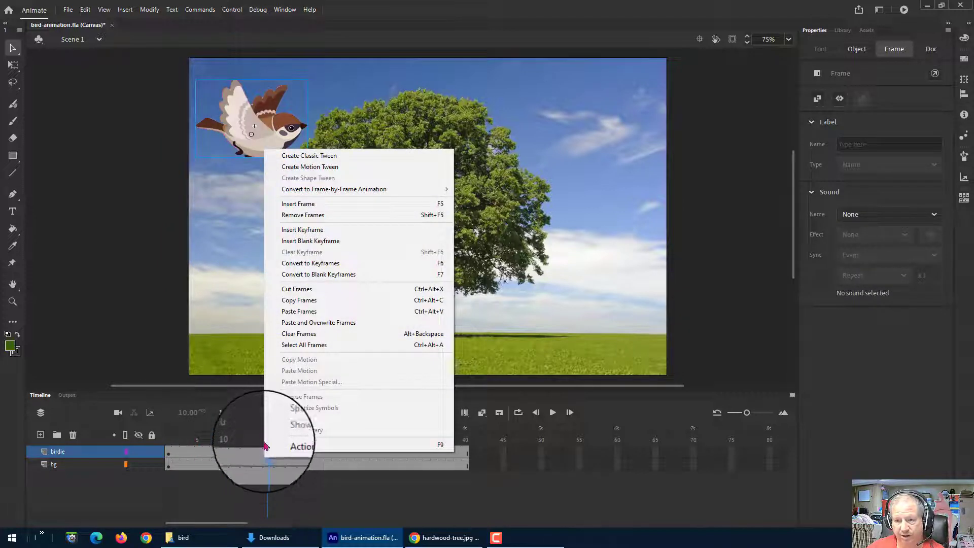
click(293, 170)
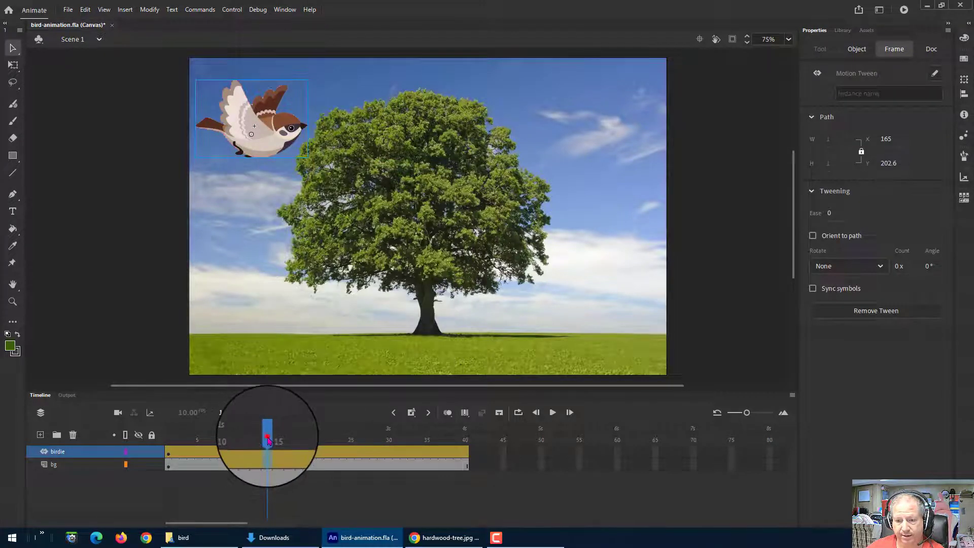
drag(268, 439, 170, 439)
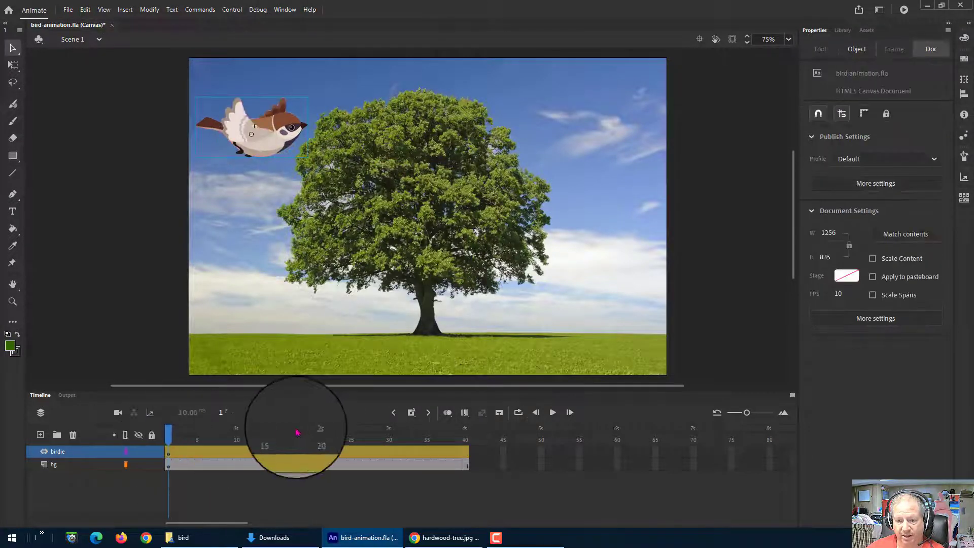
drag(266, 145, 121, 117)
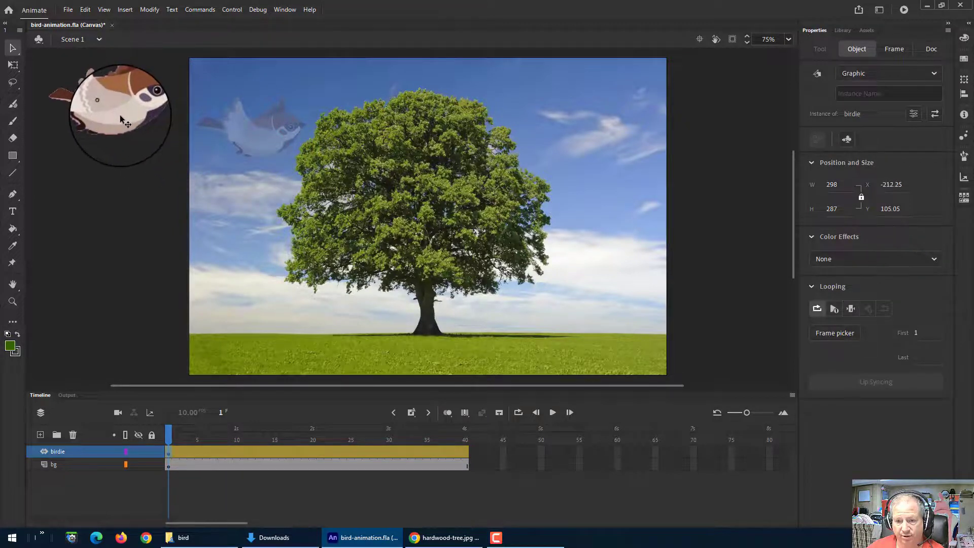
Scale the bird at frame 1 down proportionally to about 141 wide by 135 high with Free Transform
click(13, 64)
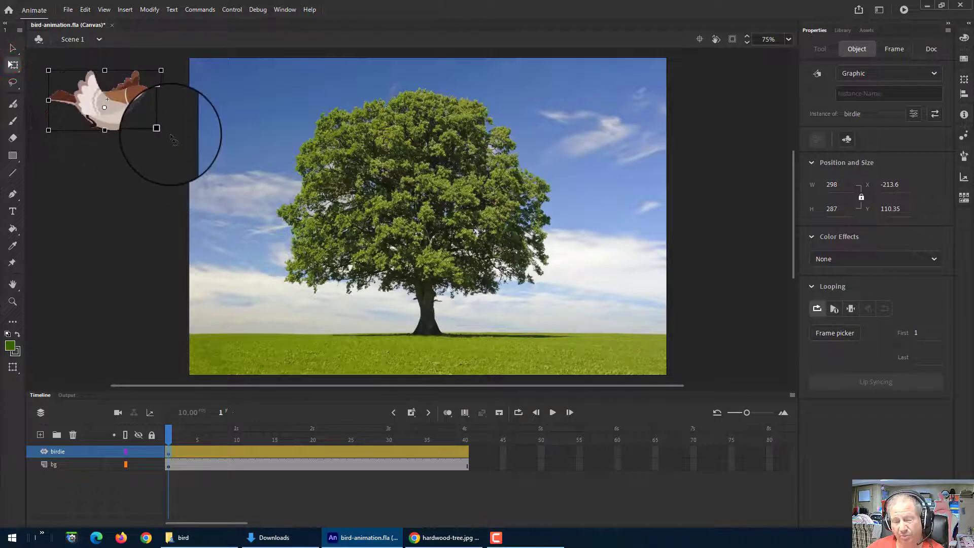
drag(160, 130, 130, 130)
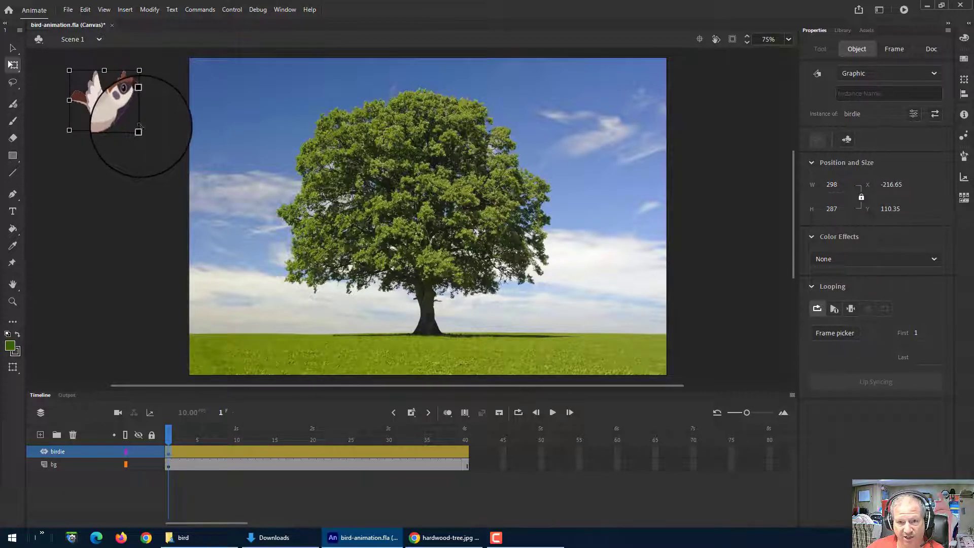
drag(157, 131, 119, 108)
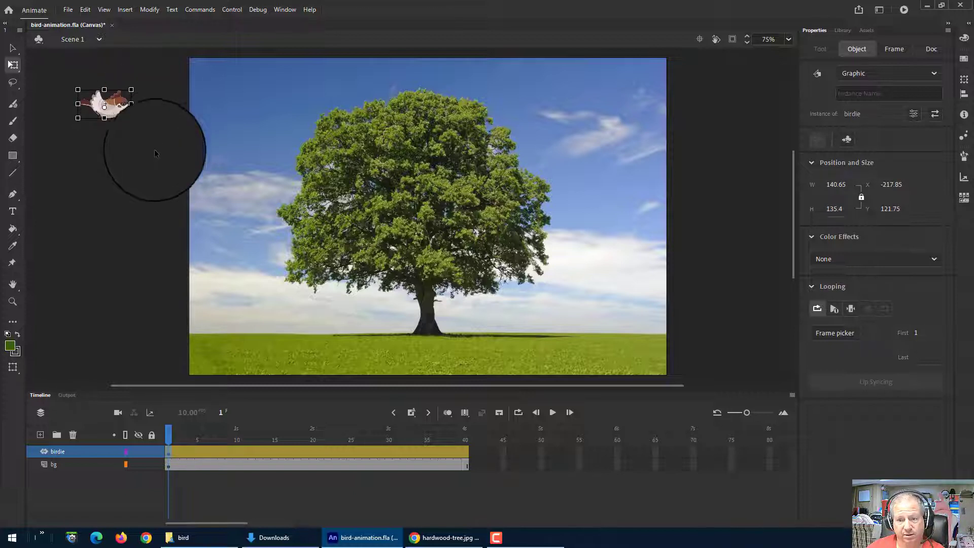
Insert an all-properties keyframe on the birdie layer at frame 8 and move the bird to the left edge of the tree's foliage
click(168, 435)
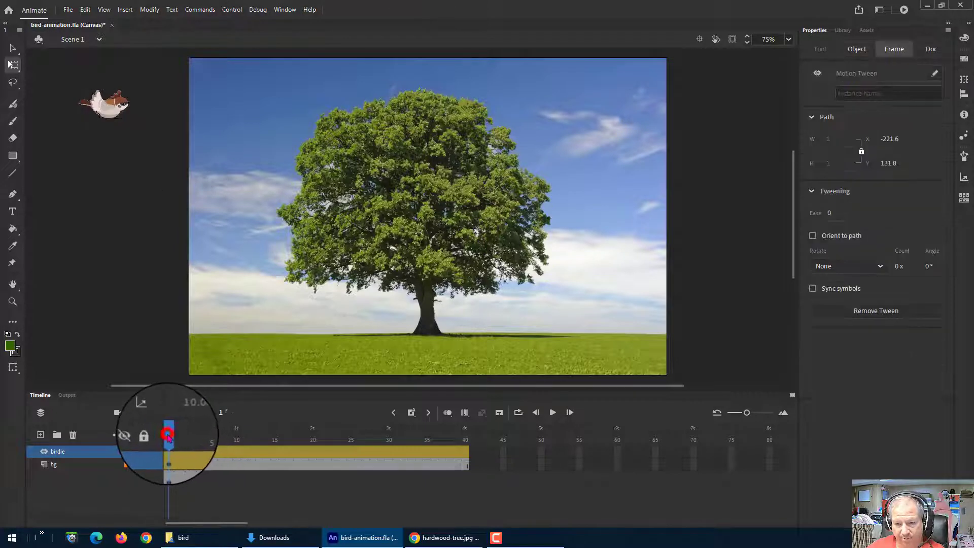
drag(168, 435, 221, 436)
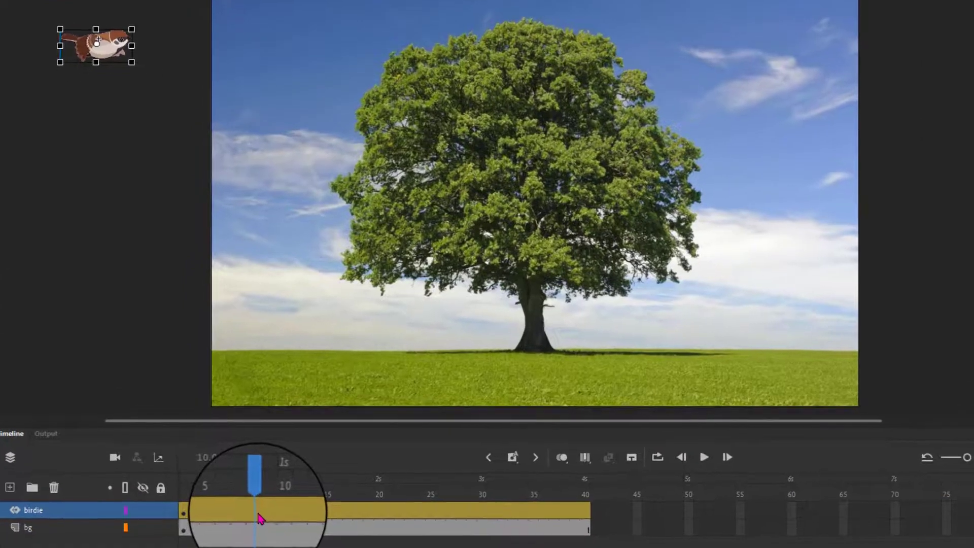
right_click(257, 517)
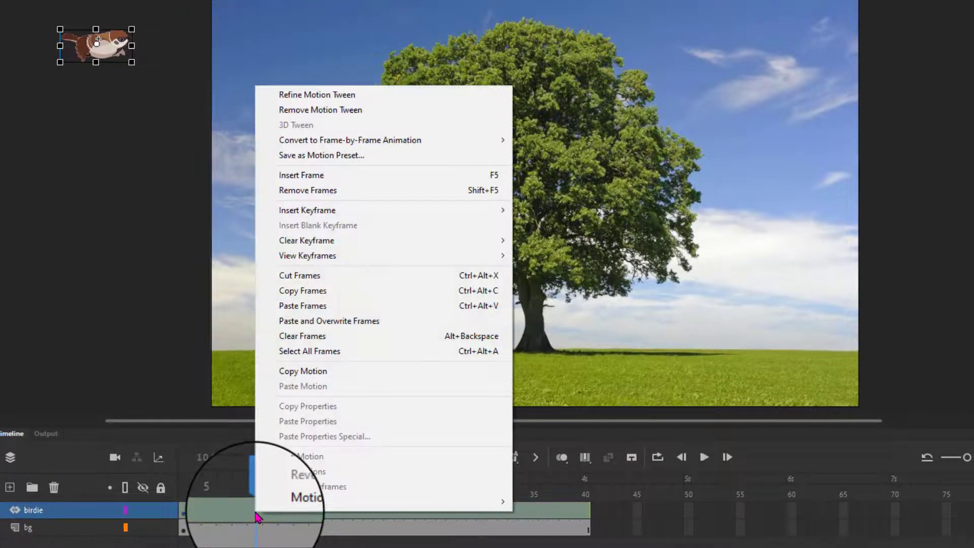
mouse_move(315, 212)
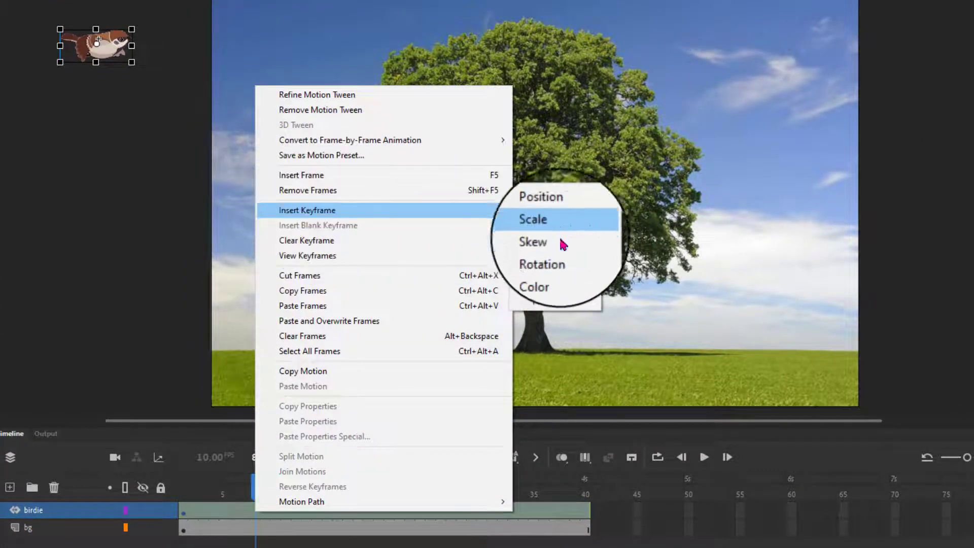
click(537, 302)
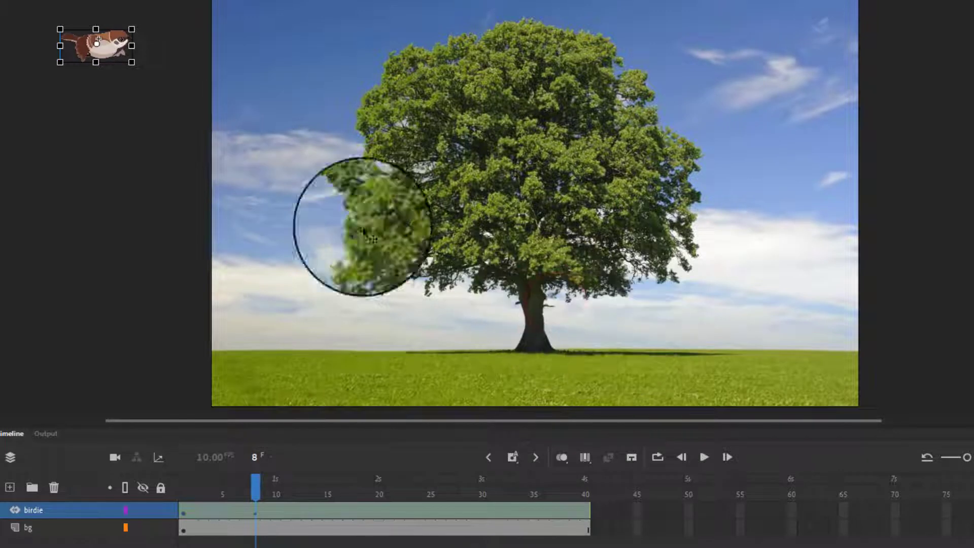
drag(109, 52, 344, 197)
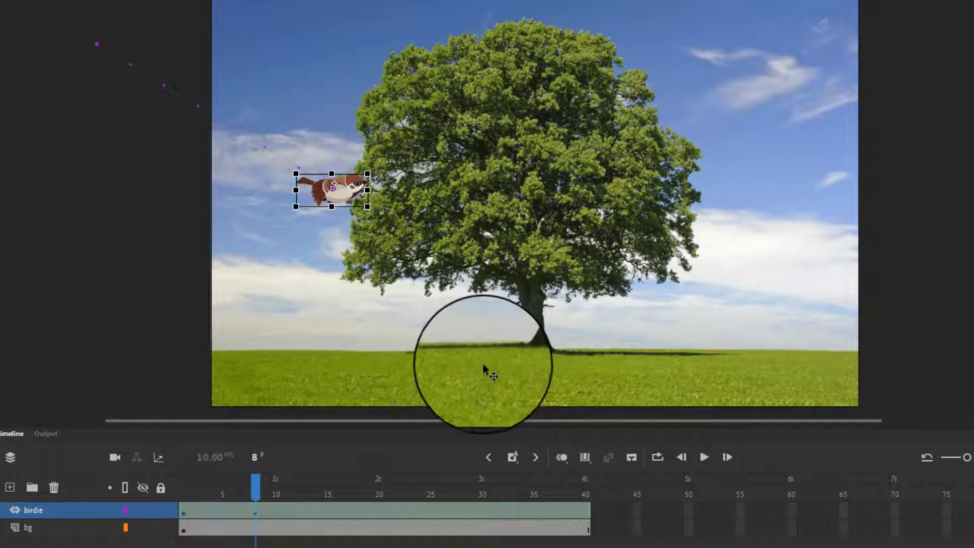
Insert an all-properties keyframe at frame 16, then enlarge the bird and move it over the middle of the tree's crown
drag(258, 472, 337, 487)
click(339, 513)
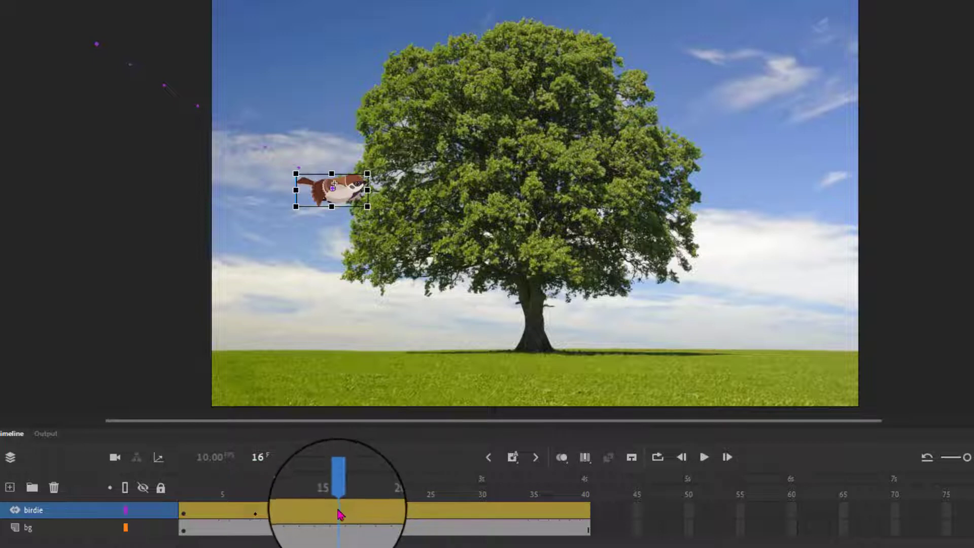
right_click(339, 513)
mouse_move(408, 213)
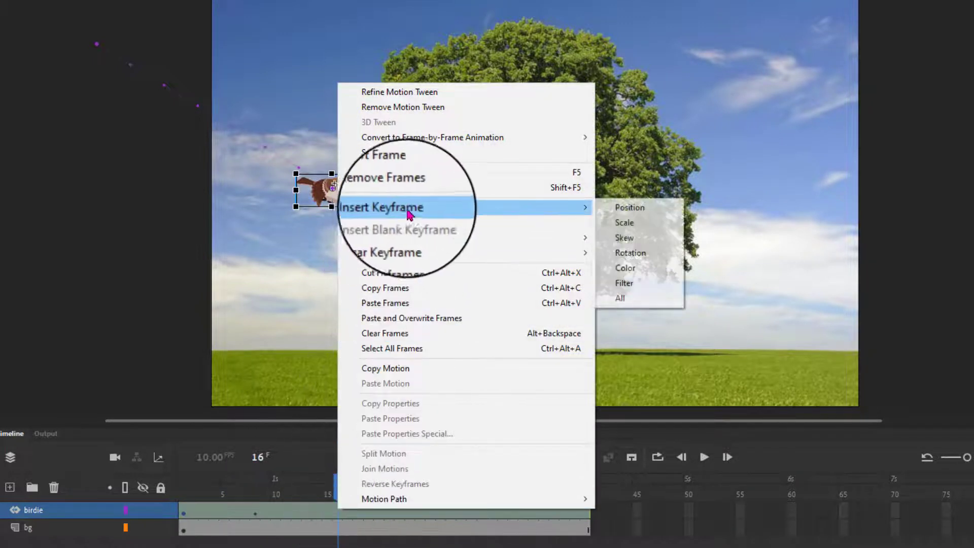
click(620, 294)
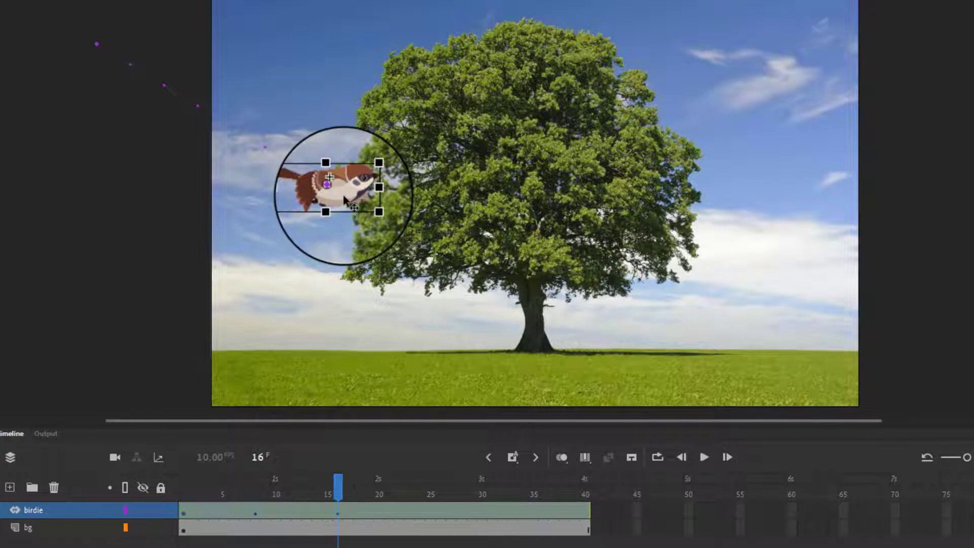
drag(344, 199, 621, 238)
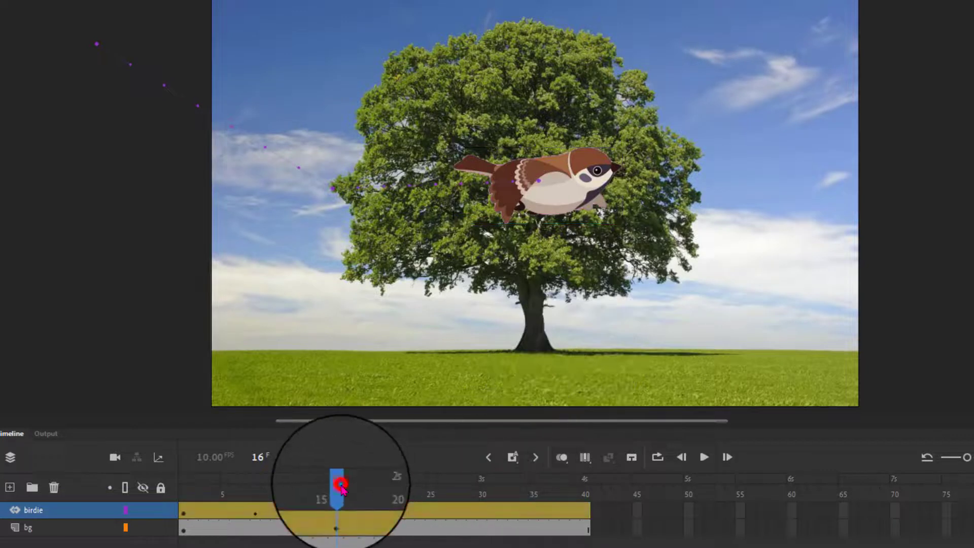
Insert an all-properties keyframe at frame 24, move the bird below the tree's right side, and shrink it to about 86 by 39
drag(341, 486, 423, 489)
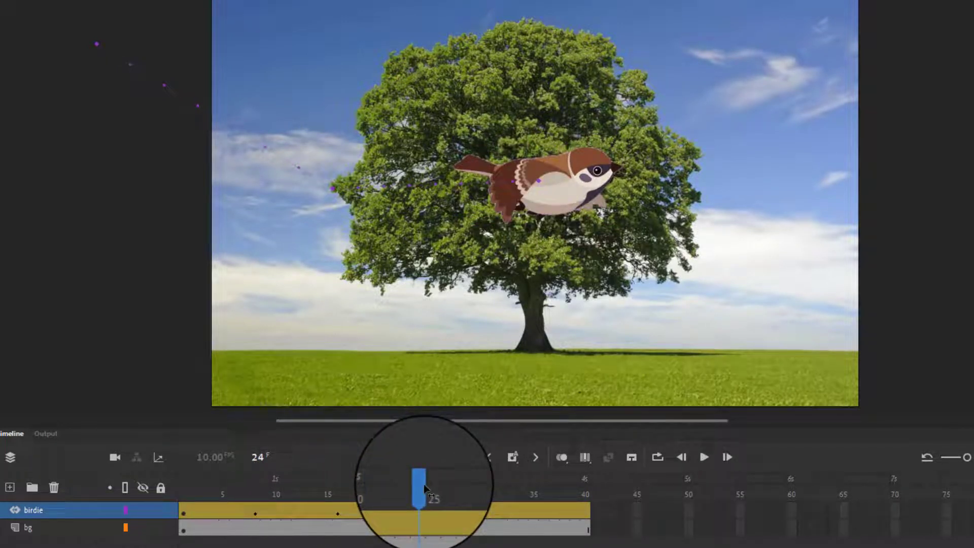
right_click(424, 518)
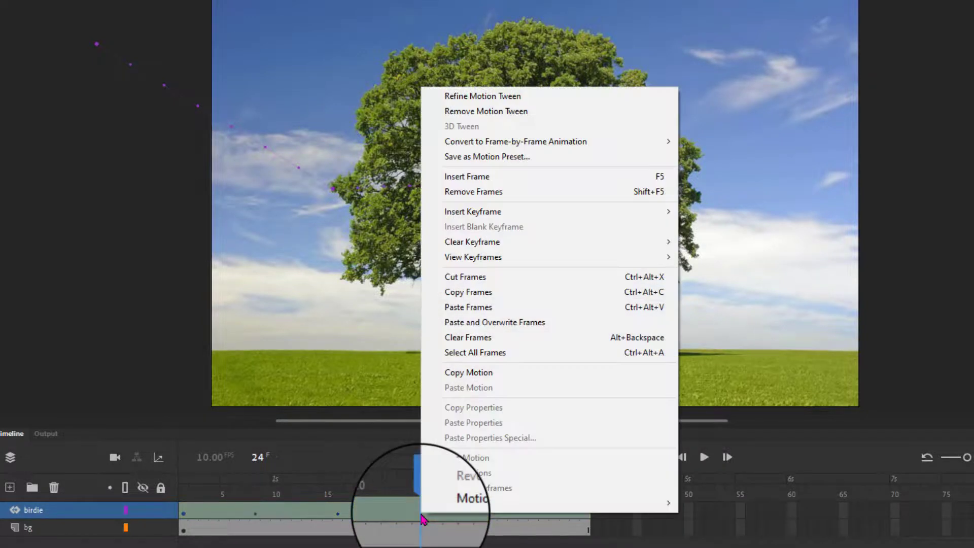
mouse_move(488, 219)
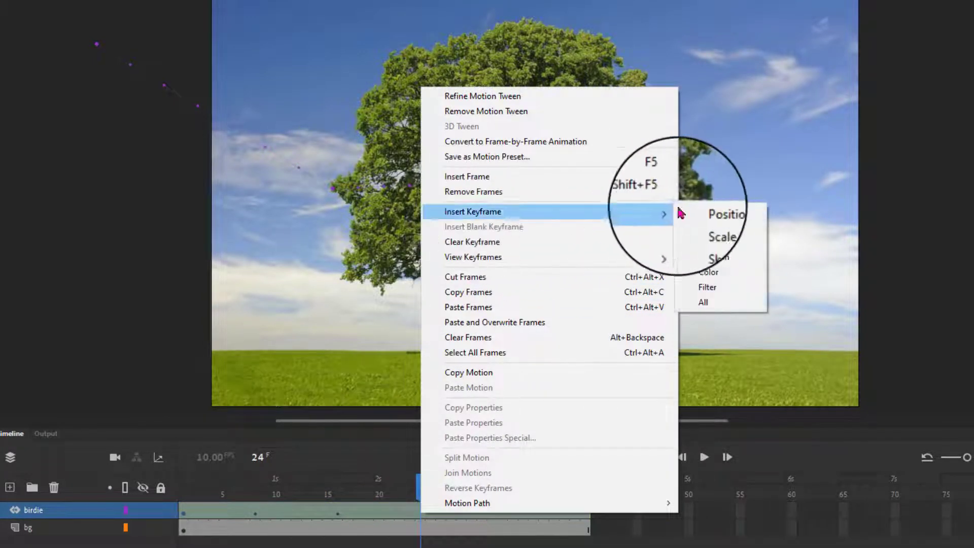
click(702, 302)
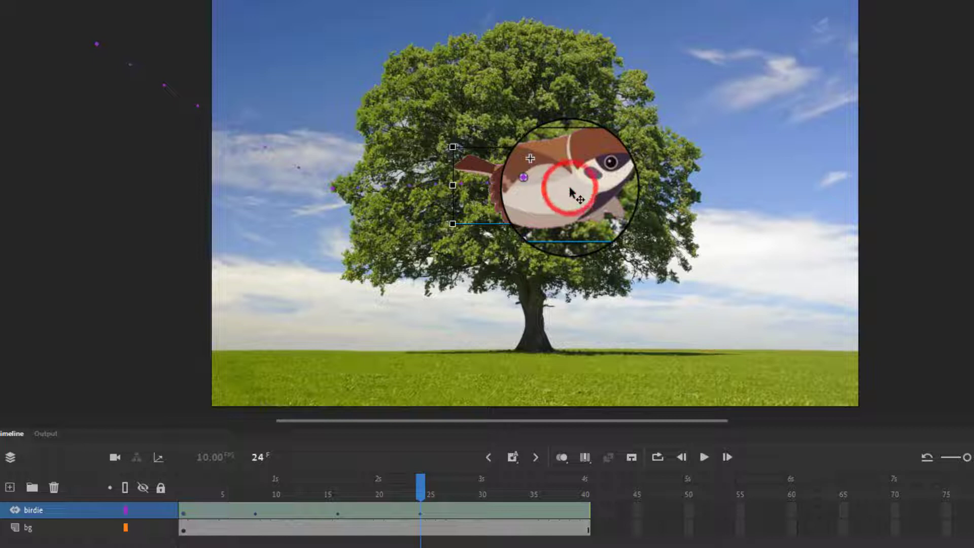
drag(571, 193, 715, 314)
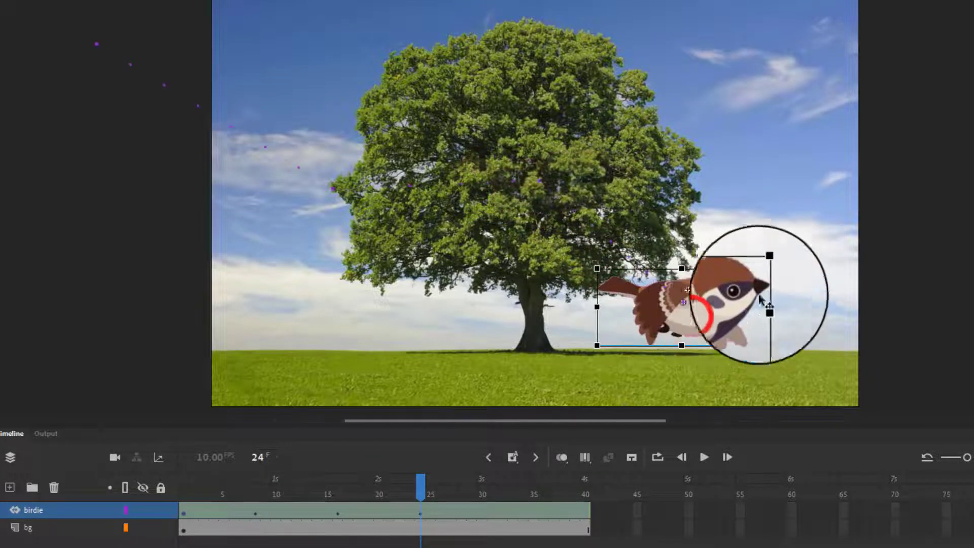
drag(766, 266, 708, 323)
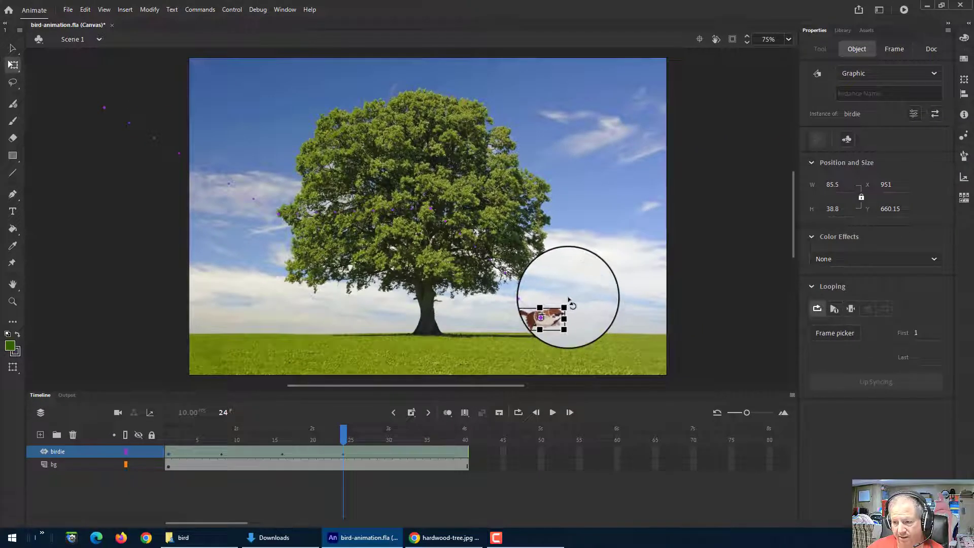
Try rotating the bird steeply at its frame 24 keyframe and restore its level orientation
drag(724, 301, 724, 299)
mouse_move(569, 300)
mouse_down()
mouse_move(534, 287)
mouse_move(536, 324)
mouse_move(575, 295)
mouse_up()
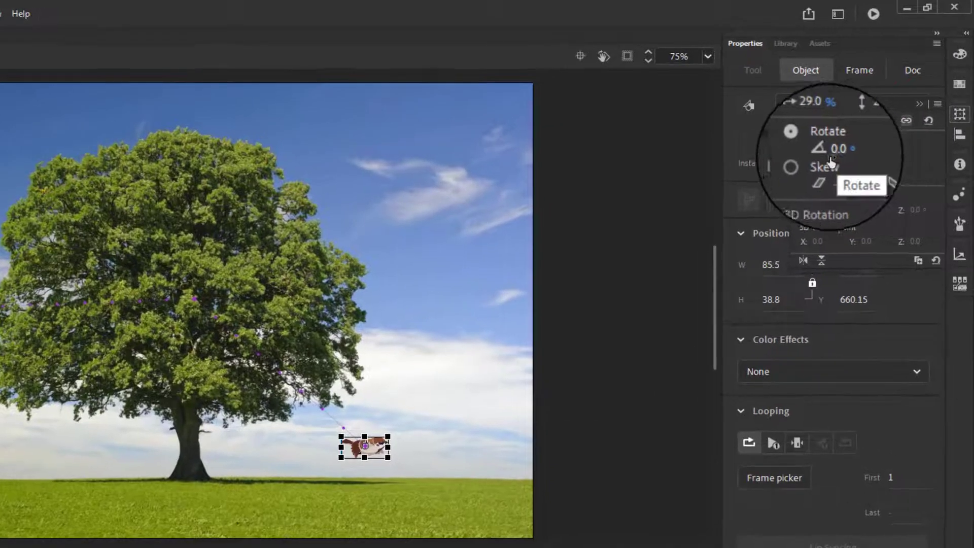
drag(423, 408, 398, 468)
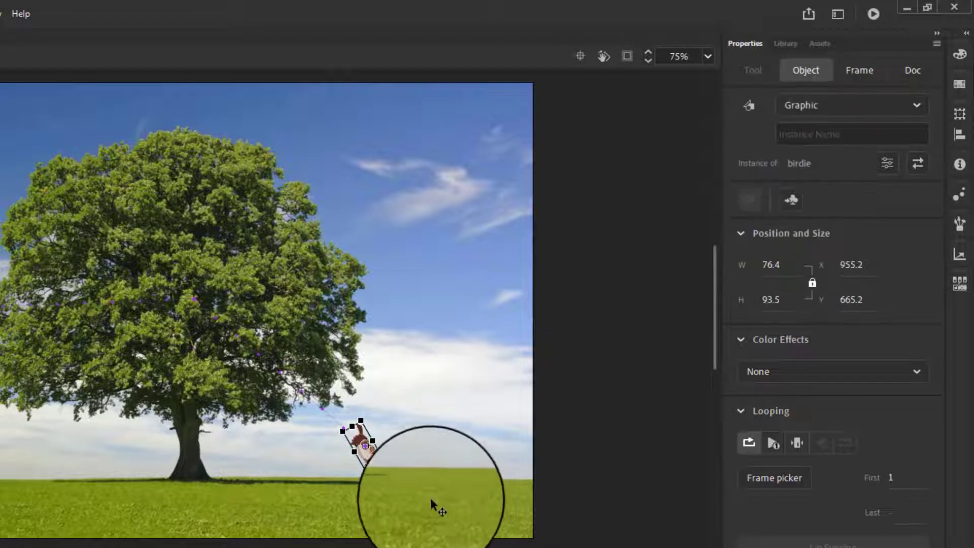
click(963, 117)
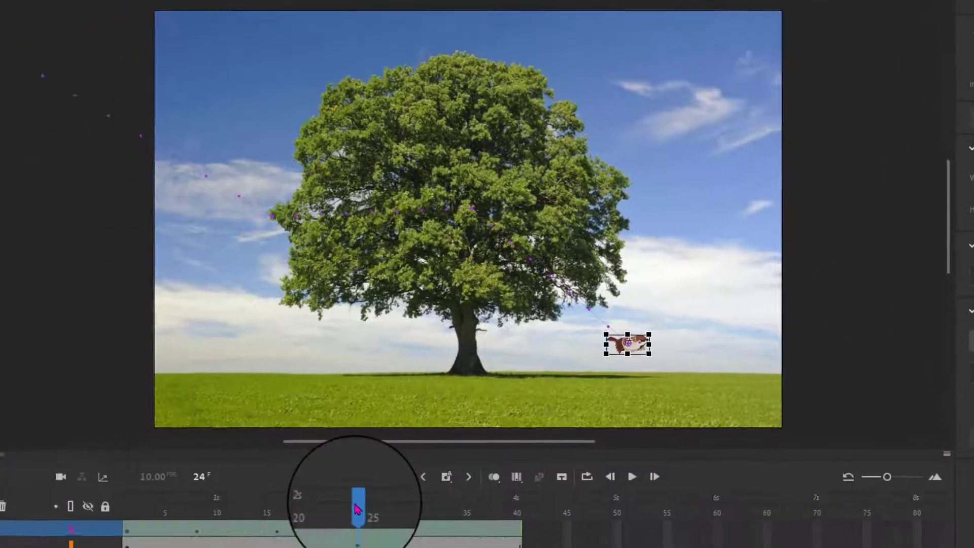
Insert a keyframe for all properties on the birdie layer at frame 32
drag(357, 509, 278, 509)
drag(367, 477, 516, 478)
click(440, 491)
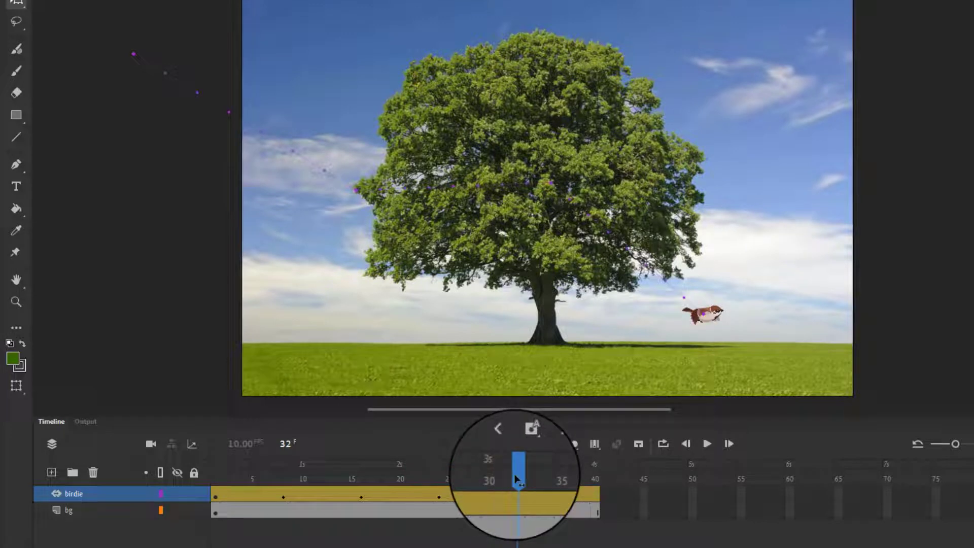
right_click(518, 501)
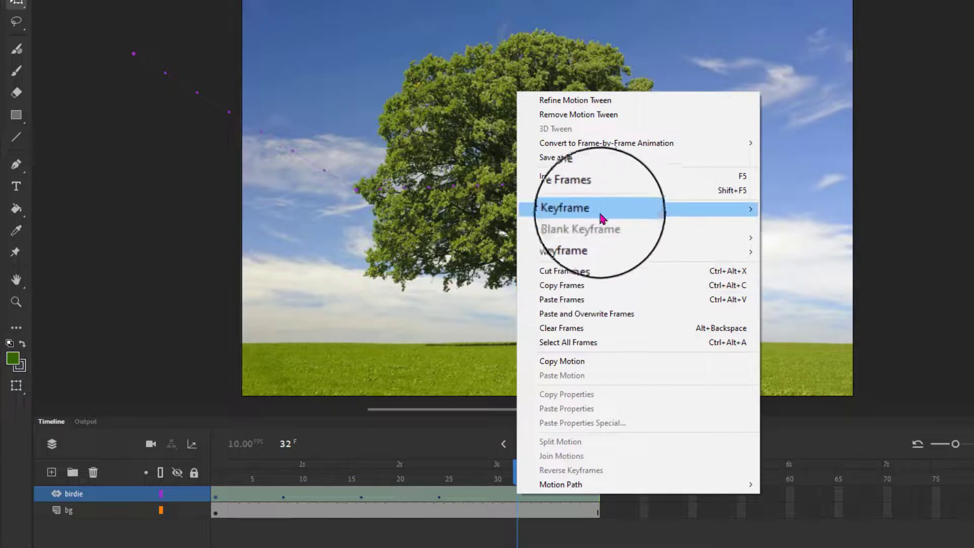
mouse_move(604, 213)
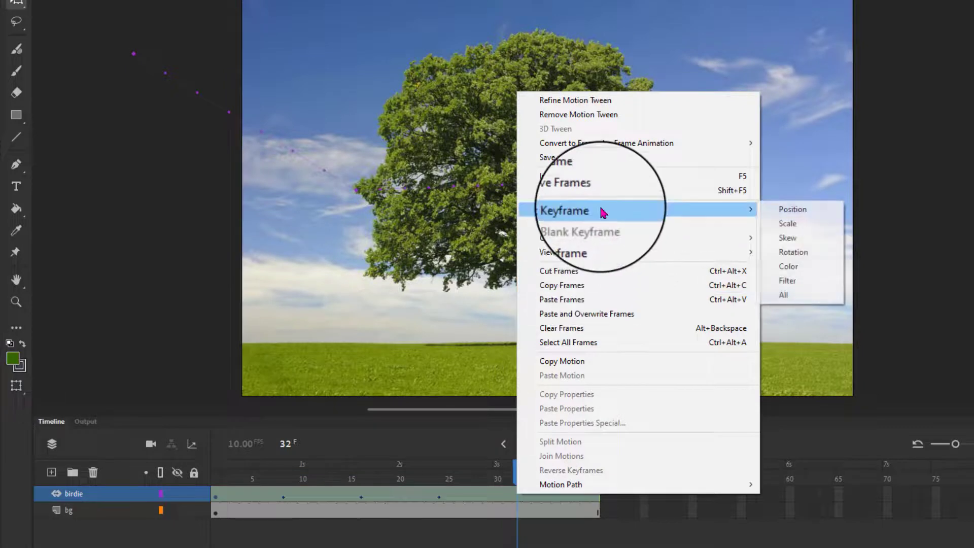
click(787, 297)
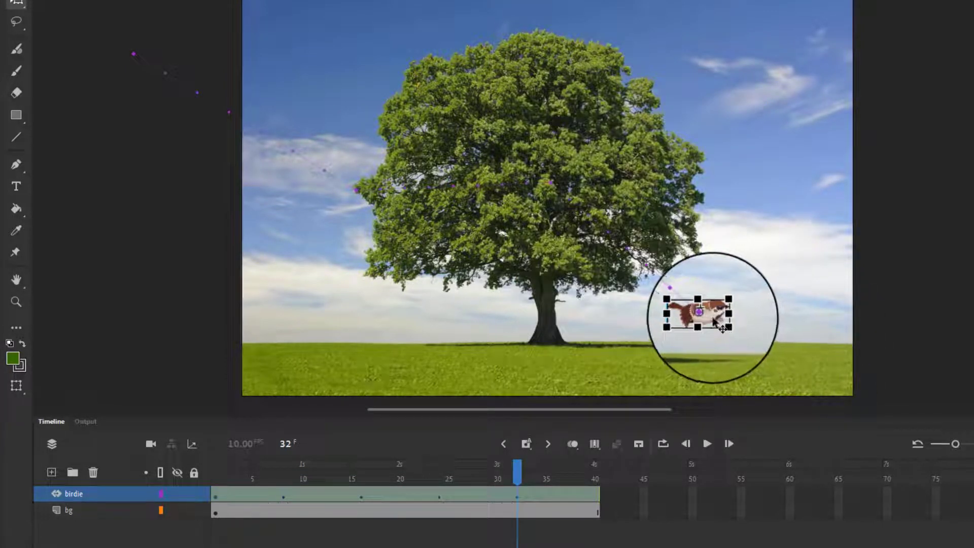
Move the bird at frame 32 up into the sky right of the tree and enlarge it to about 137 wide by 62 high
drag(722, 327, 753, 95)
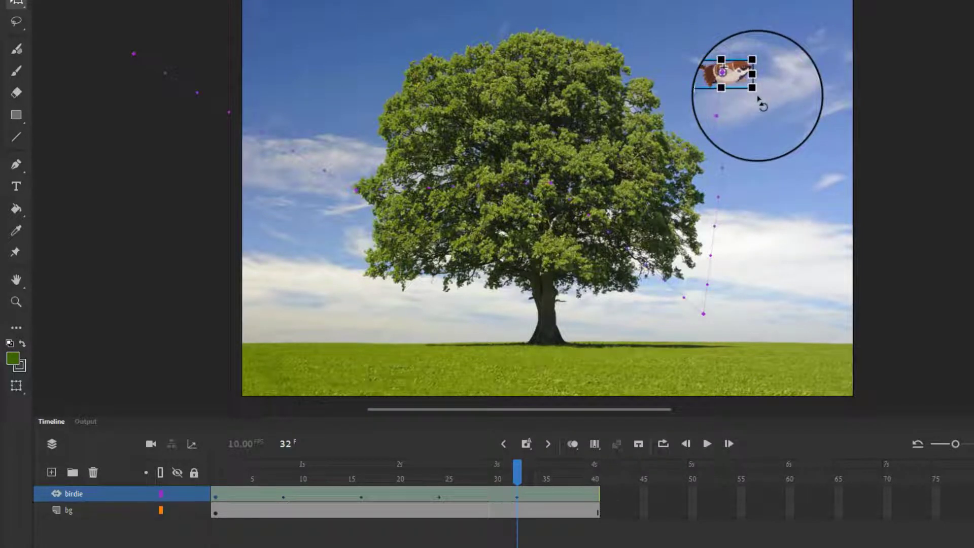
drag(759, 100, 754, 97)
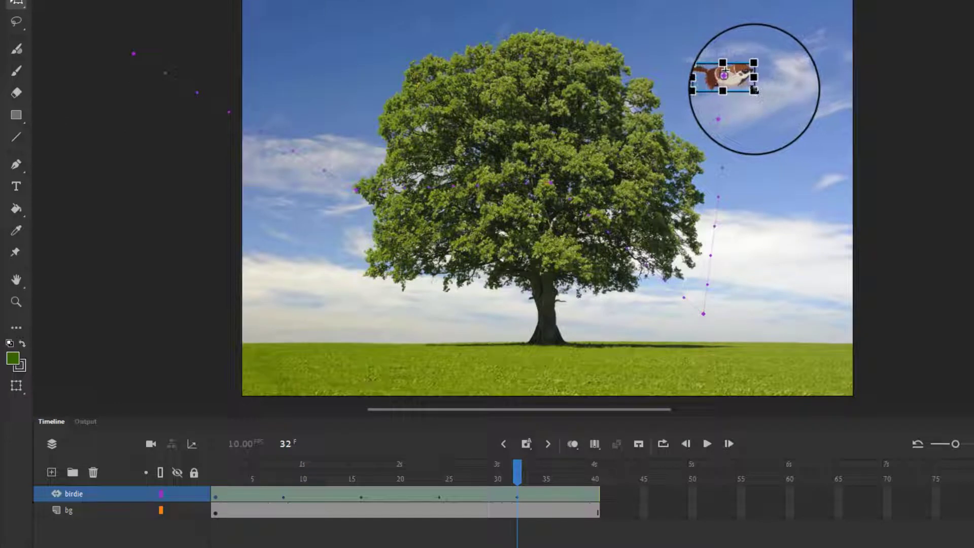
mouse_move(754, 90)
mouse_down()
mouse_move(772, 105)
mouse_move(766, 97)
mouse_up()
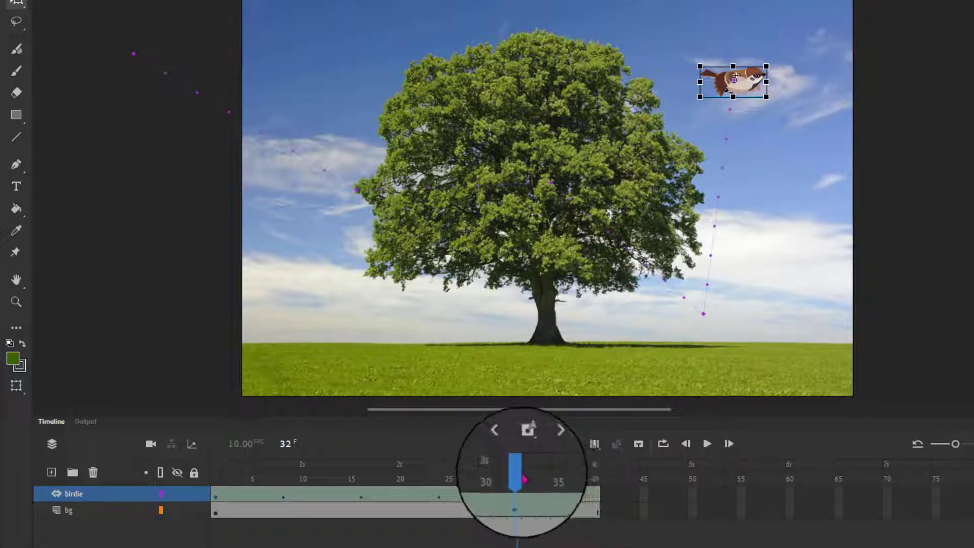
Move the bird off the stage's right edge at frame 40, to about X 1416, Y 176, and play the animation from the start
drag(507, 466, 595, 465)
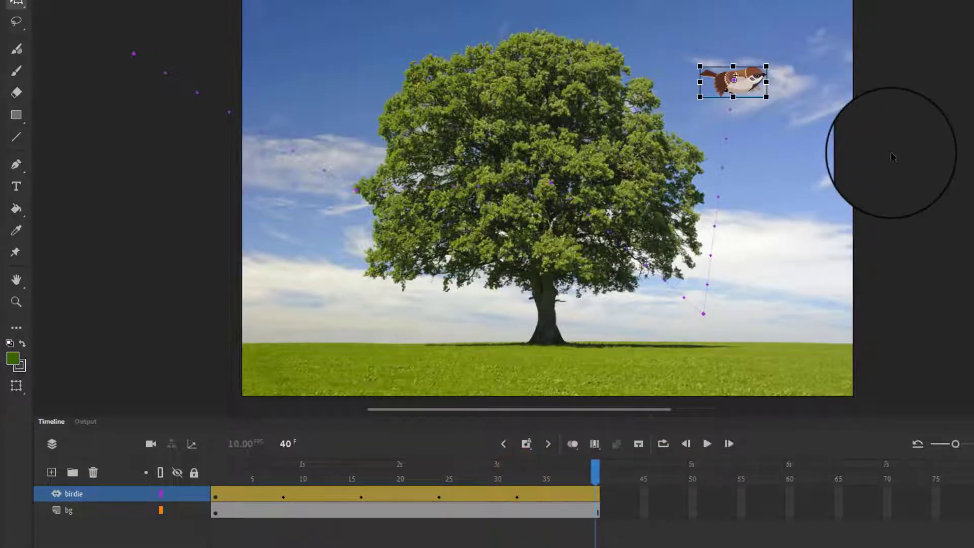
click(745, 86)
drag(749, 90, 935, 89)
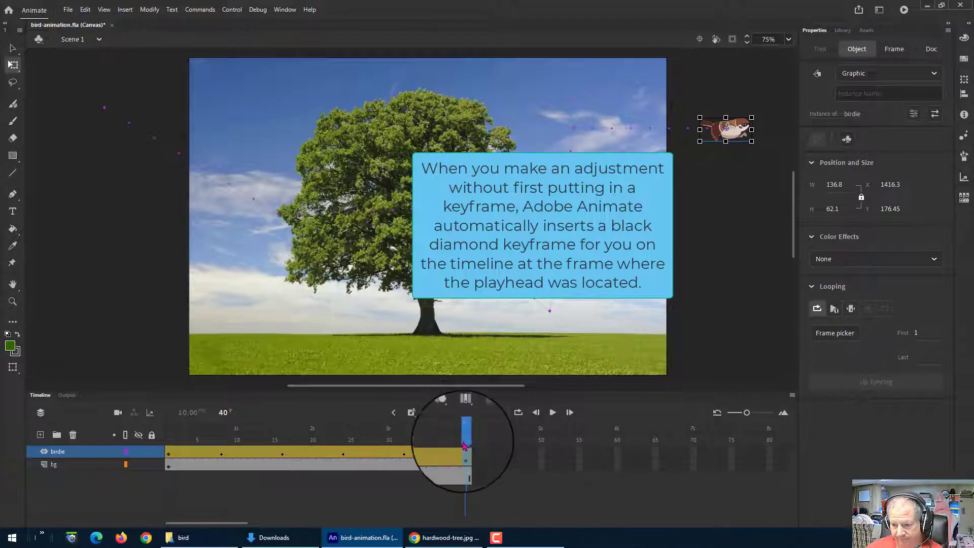
drag(463, 439, 153, 447)
click(552, 412)
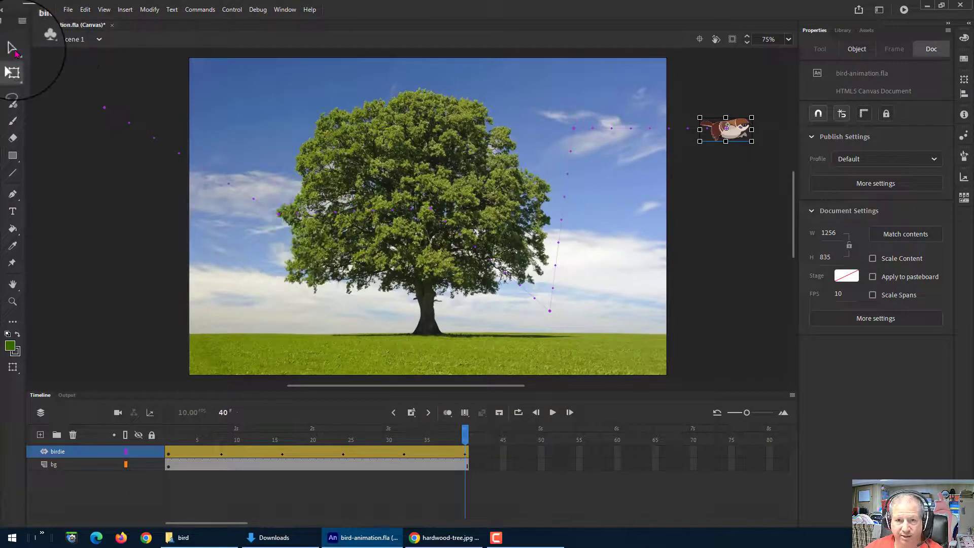
Bend the motion path's straight segments into curves where the bird enters, descends through the tree, and climbs beside it
click(15, 53)
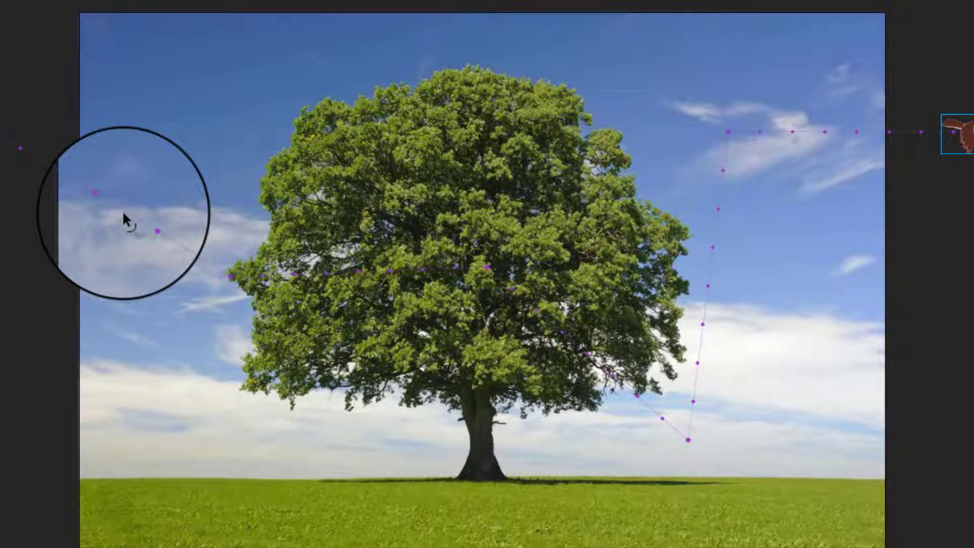
click(123, 211)
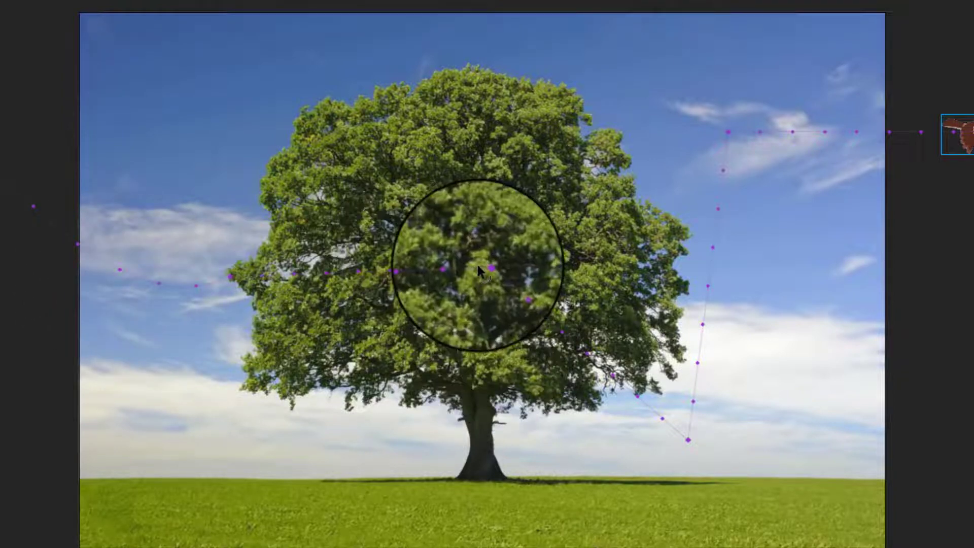
drag(554, 324, 523, 357)
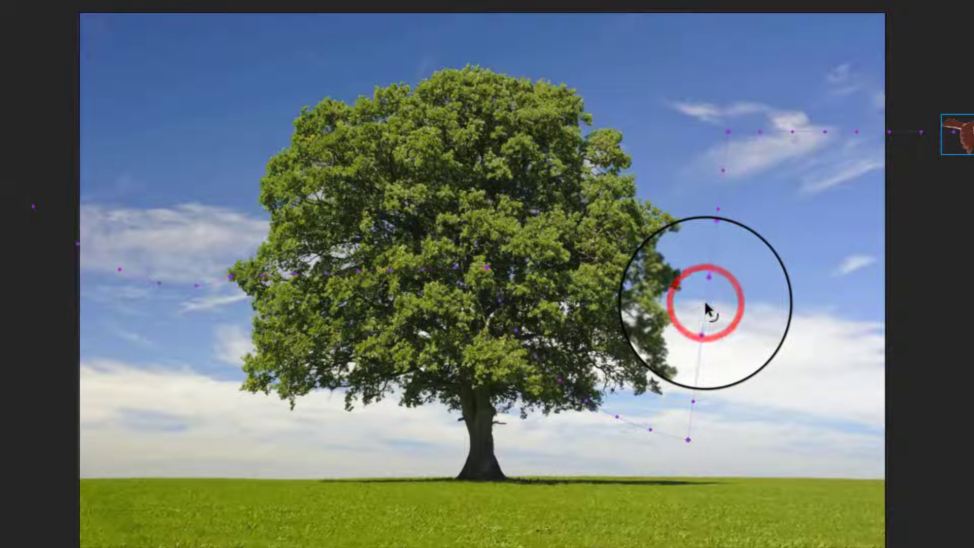
drag(706, 307, 770, 299)
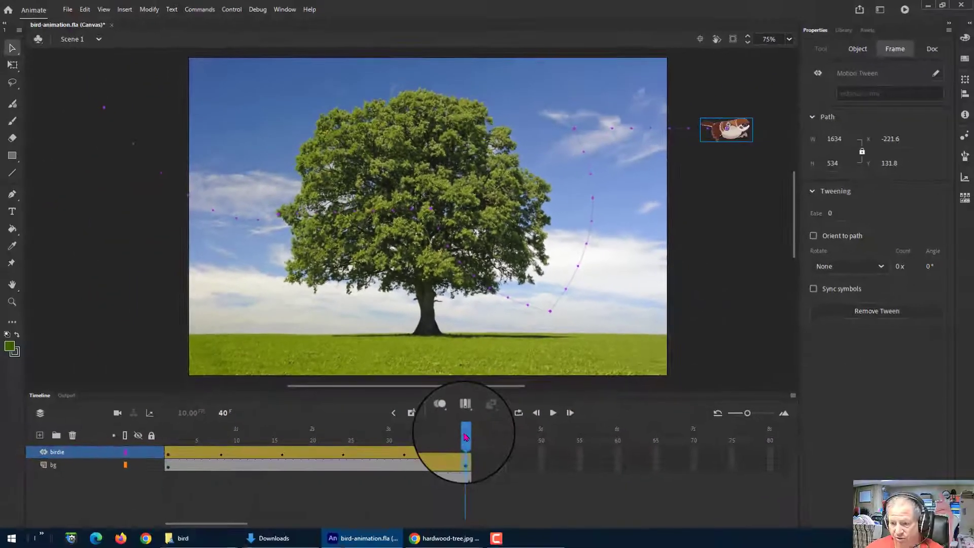
Try rotating the bird steeply upward at the frame 24 keyframe, preview the following frames, and undo the rotation
drag(465, 437, 389, 466)
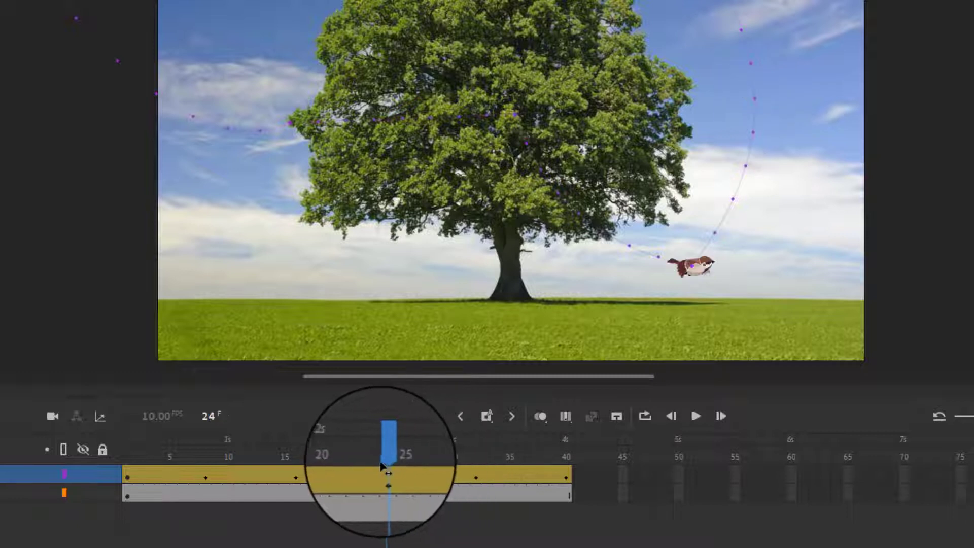
key(F6)
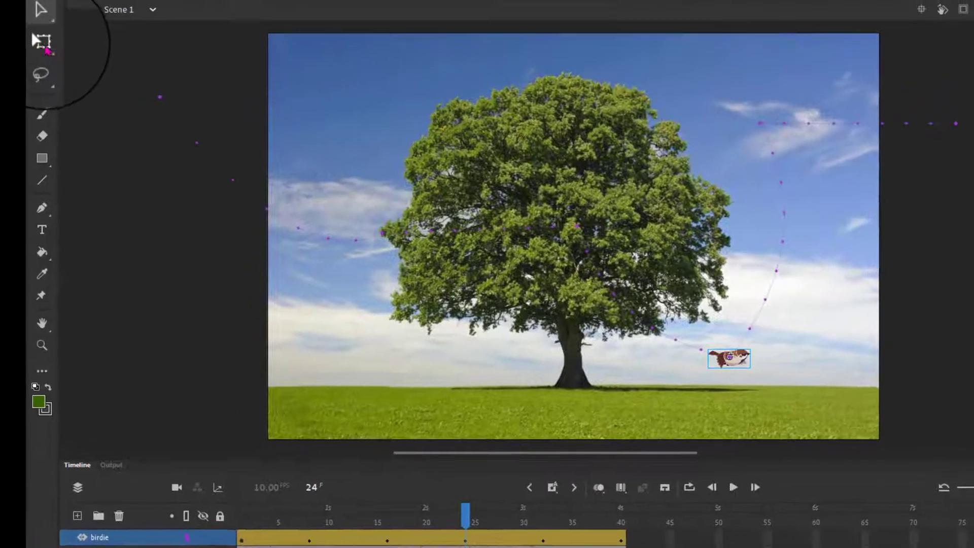
click(47, 47)
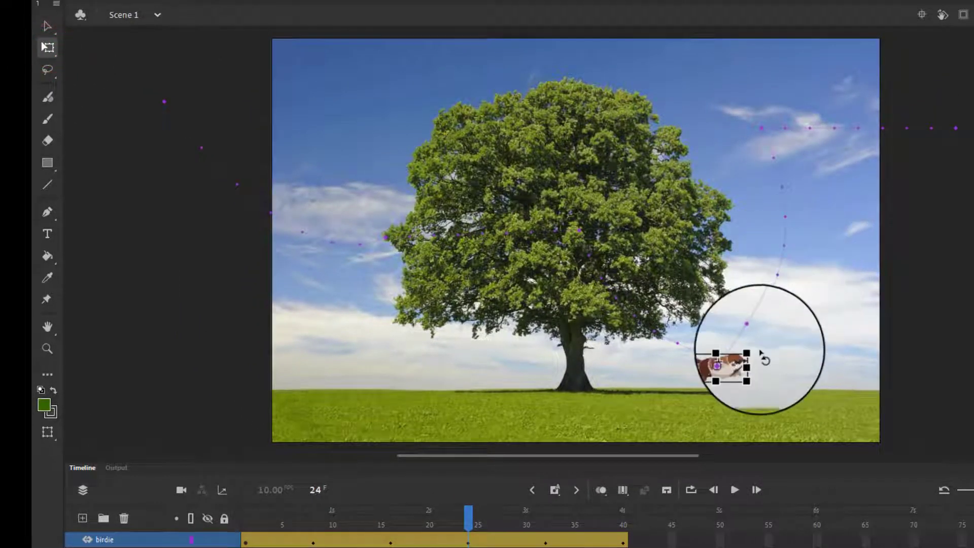
drag(760, 350, 755, 341)
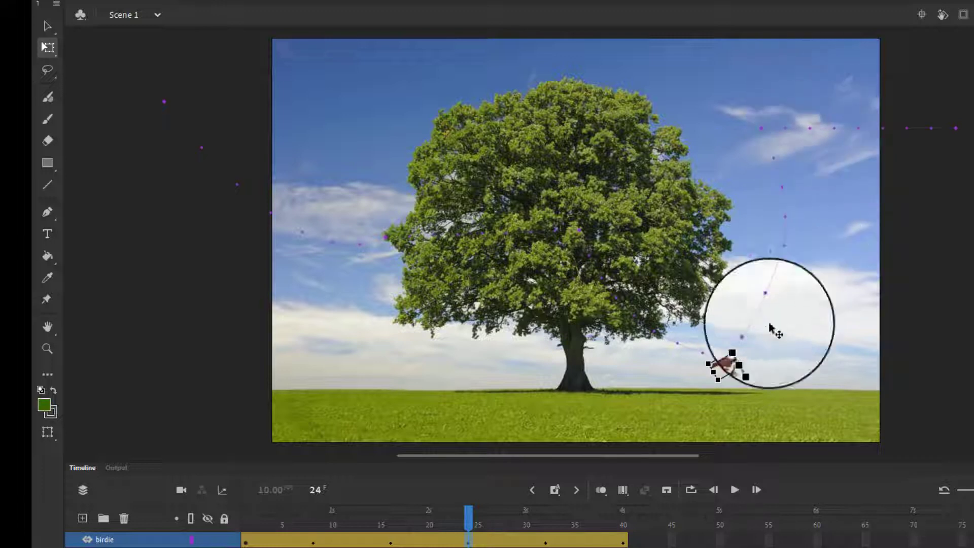
drag(472, 518, 531, 516)
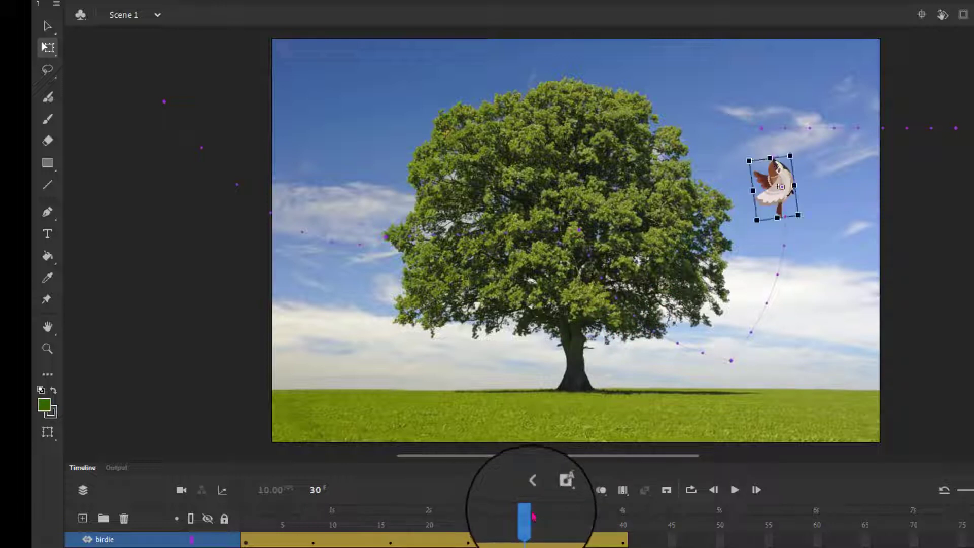
key(ctrl+z)
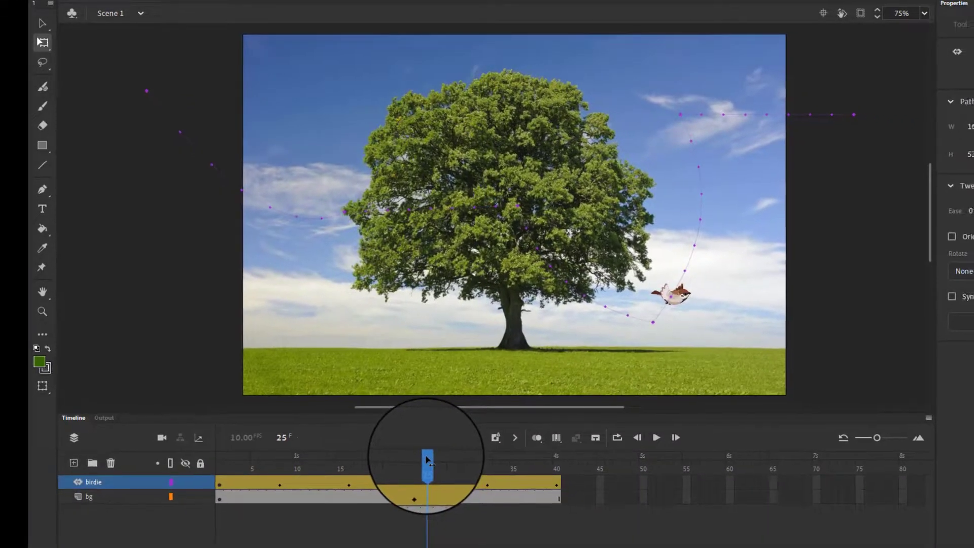
Insert a keyframe for all properties on the birdie layer at frame 25
right_click(428, 489)
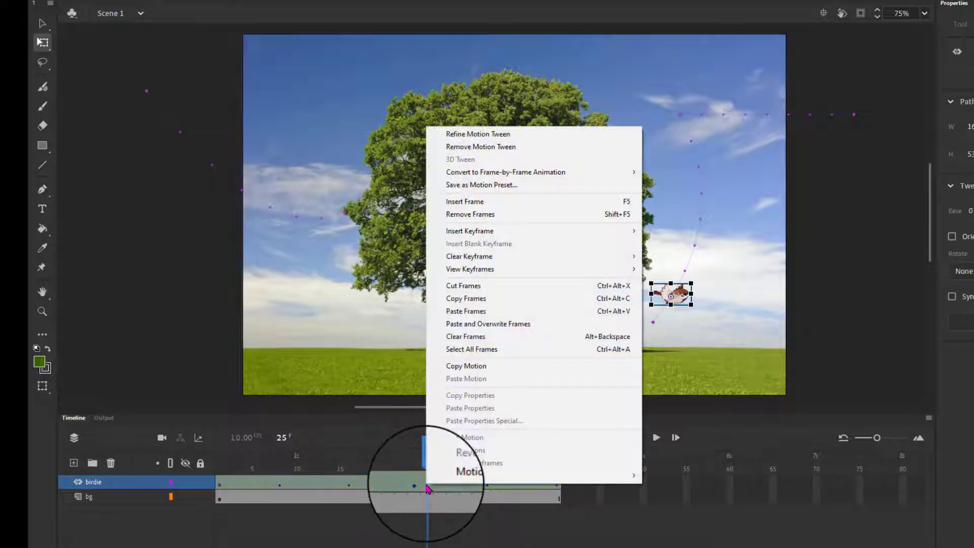
mouse_move(544, 238)
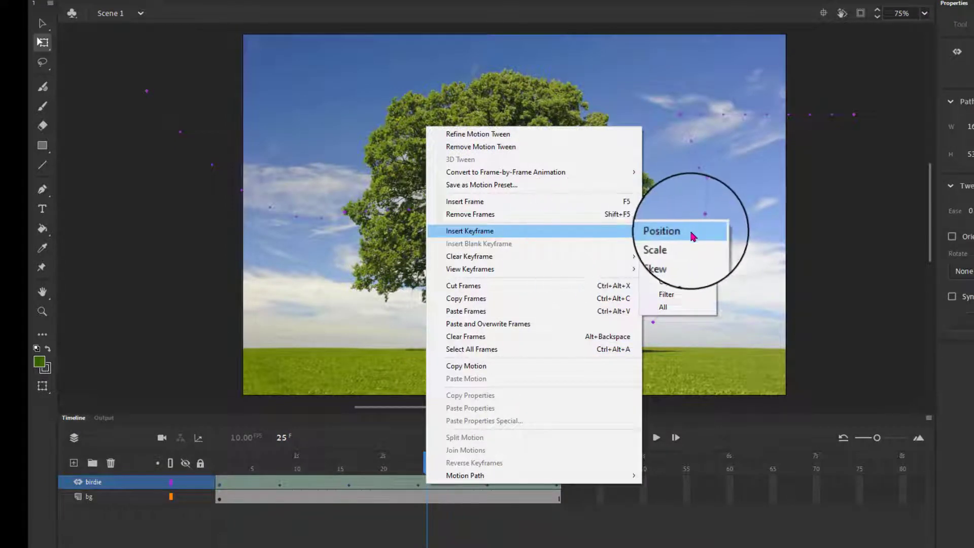
click(668, 307)
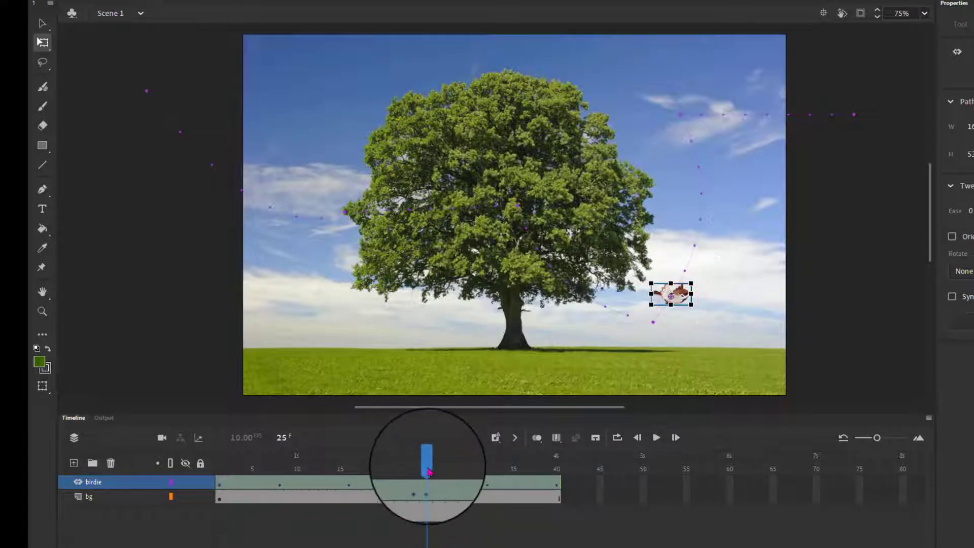
Compare the bird at frames 24 and 25 and rotate it nose-up along the rising path at frame 25
mouse_move(427, 466)
mouse_down()
mouse_move(330, 457)
mouse_move(419, 462)
mouse_move(418, 483)
mouse_up()
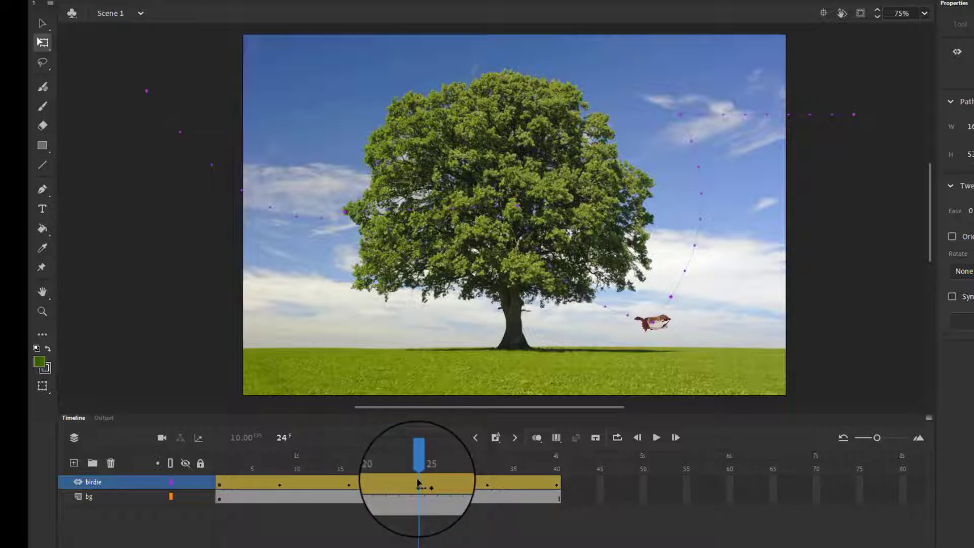
drag(419, 482, 428, 483)
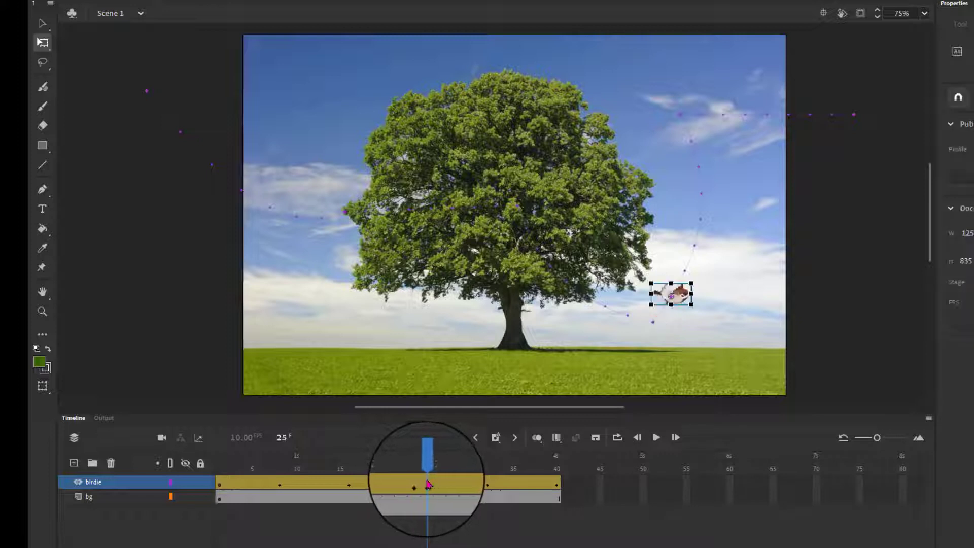
drag(696, 280, 689, 262)
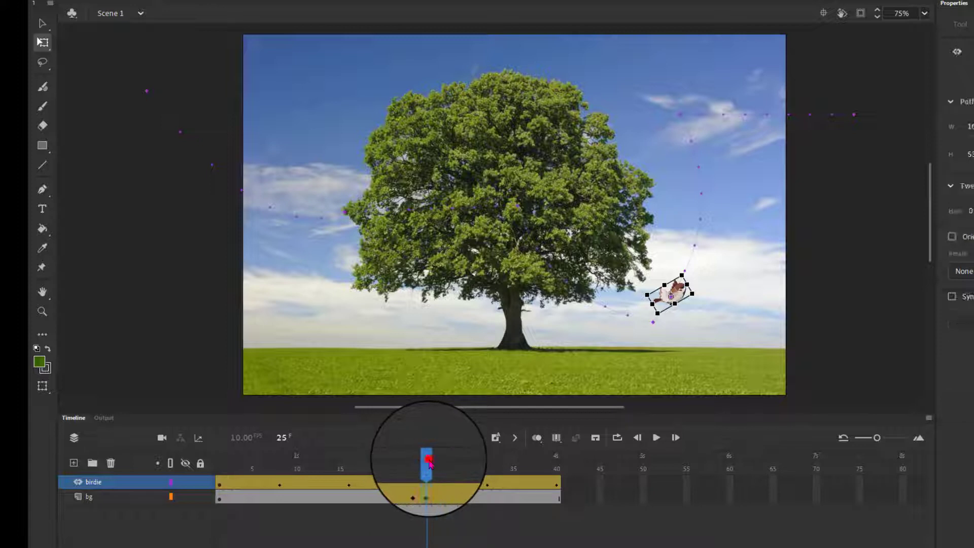
Set the bird's rotation at frame 32 to 0° using Transform
drag(428, 461, 490, 487)
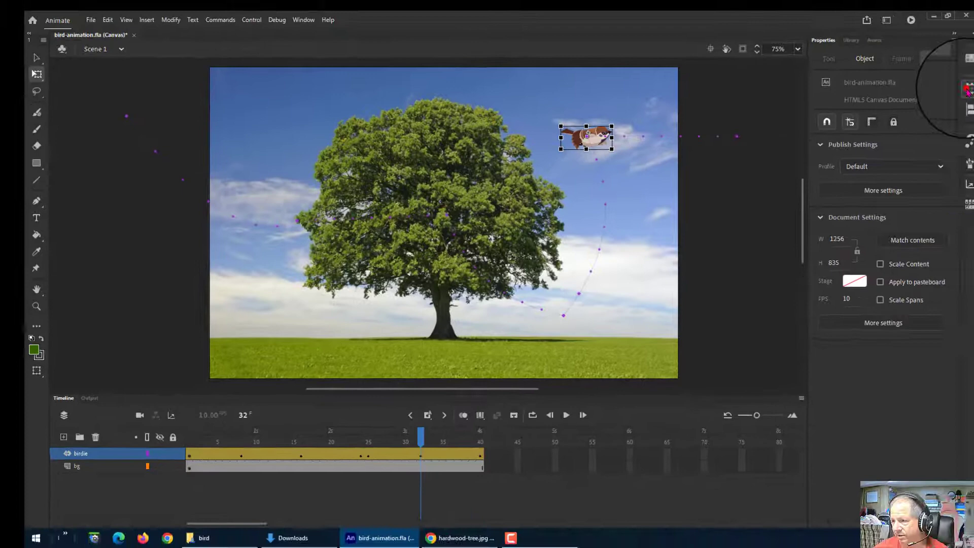
click(962, 93)
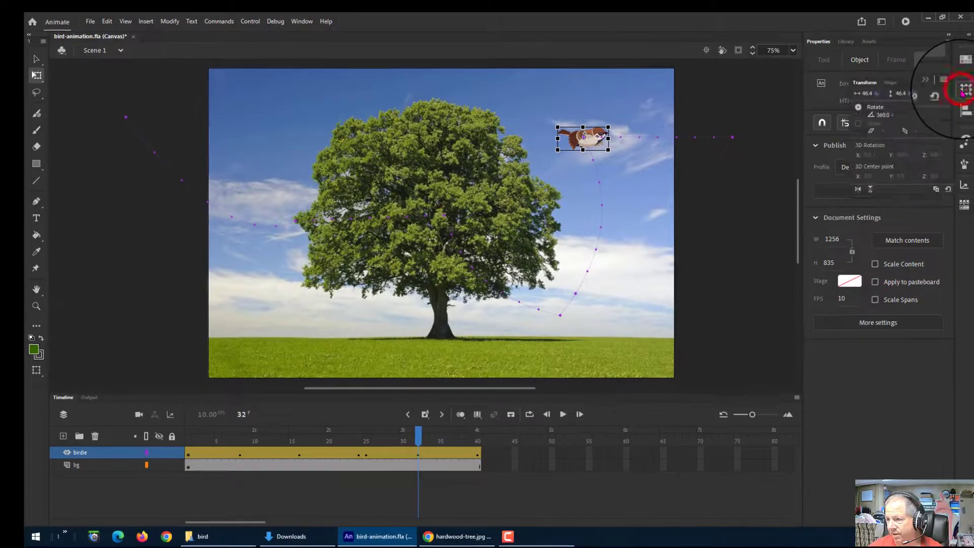
click(883, 115)
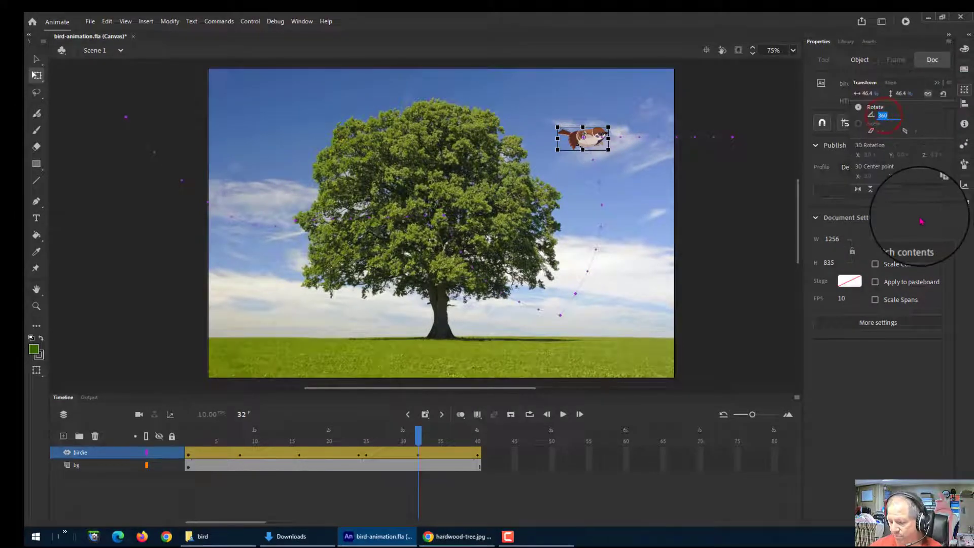
key(Return)
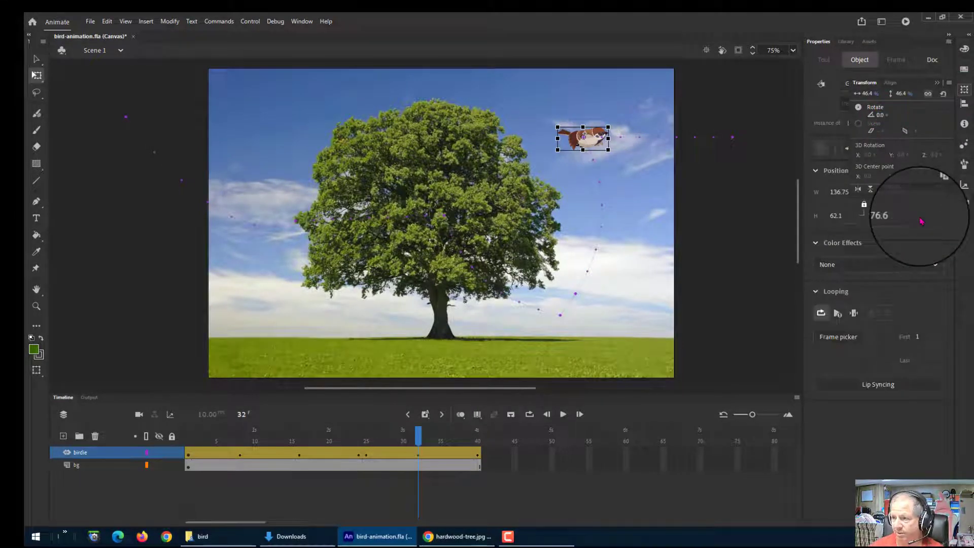
drag(424, 440, 412, 468)
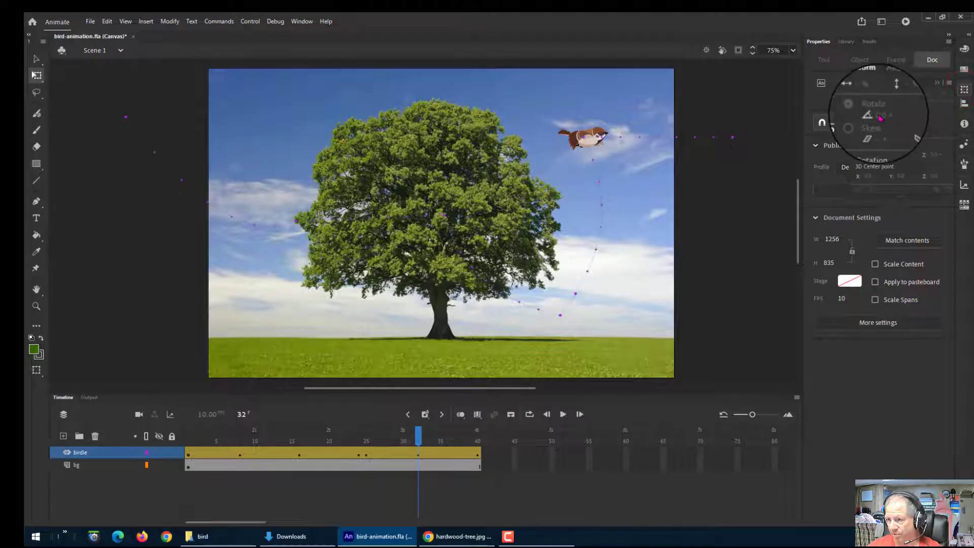
click(591, 135)
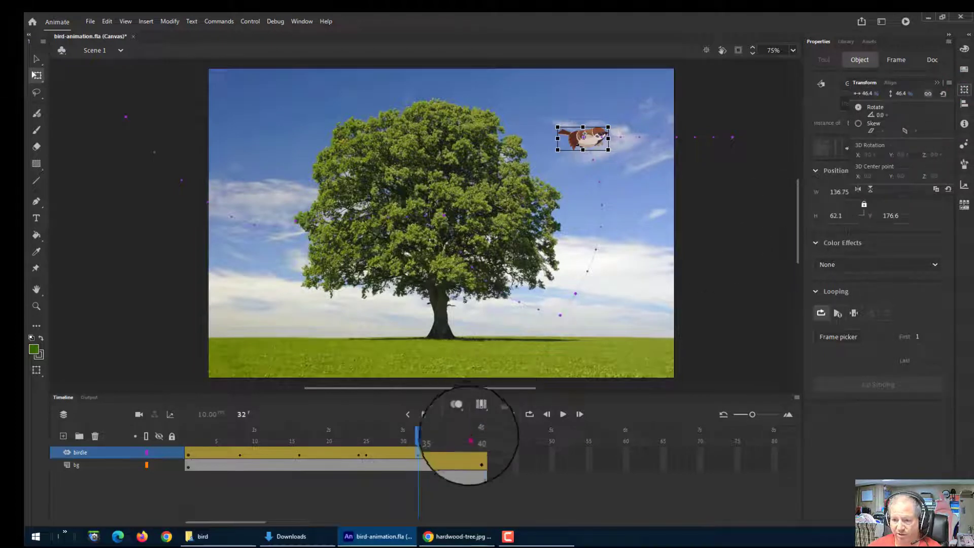
Enable loop playback, extend the loop range across frames 1 to 40, and play the animation
click(530, 414)
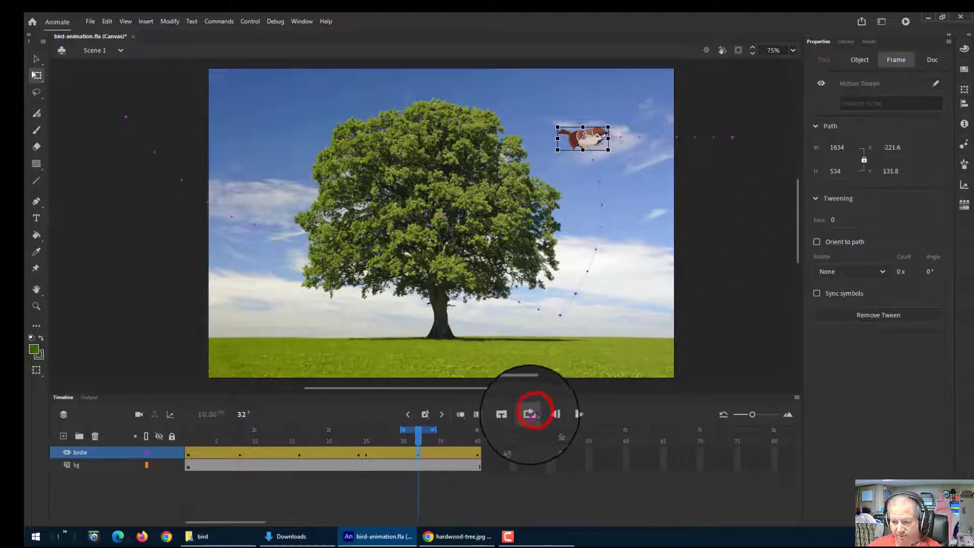
drag(435, 430, 478, 430)
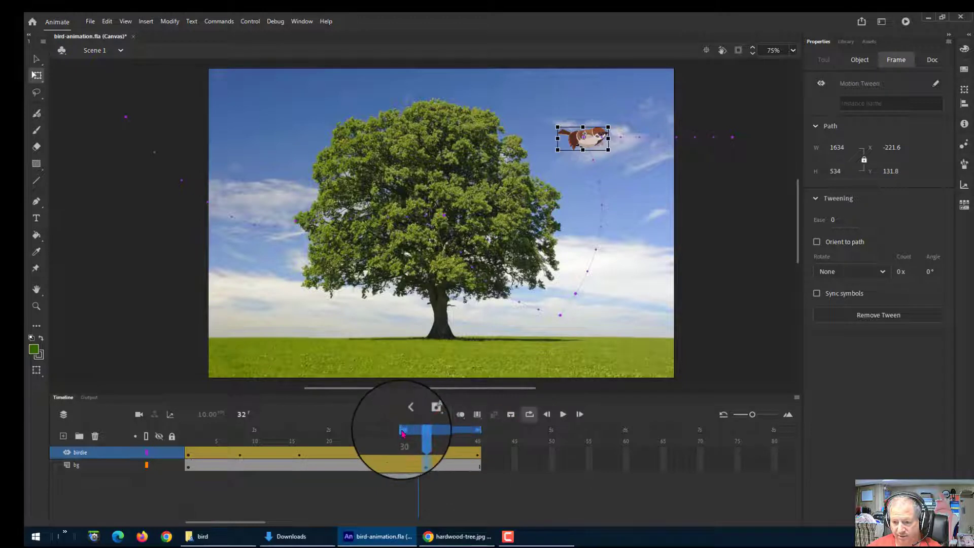
drag(402, 432, 187, 431)
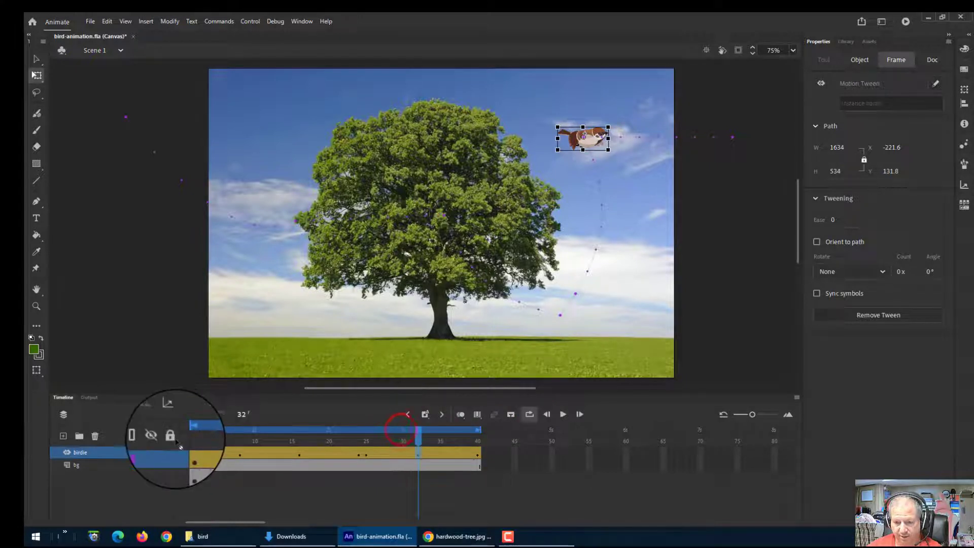
click(563, 414)
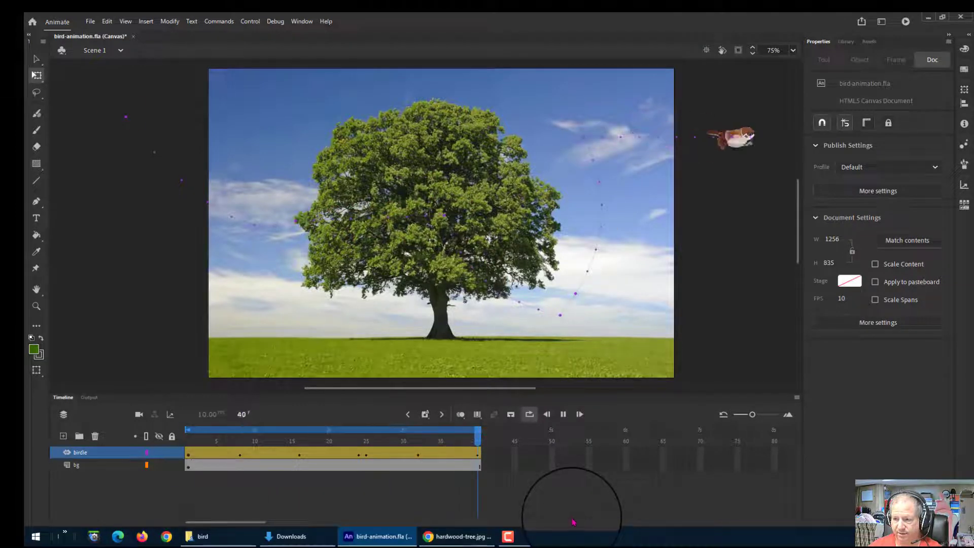
Turn off looping, stop playback, and test the movie in the browser
click(529, 414)
click(563, 415)
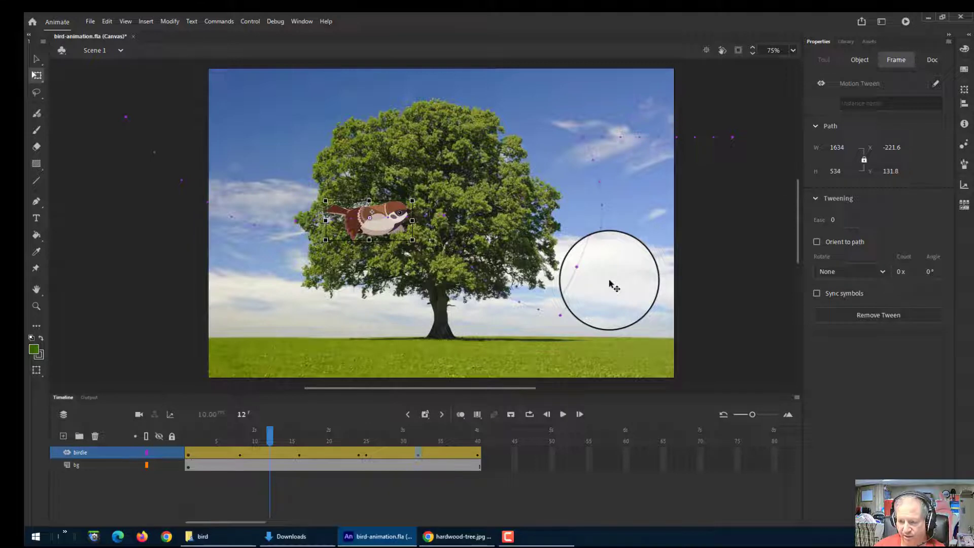
key(ctrl+Return)
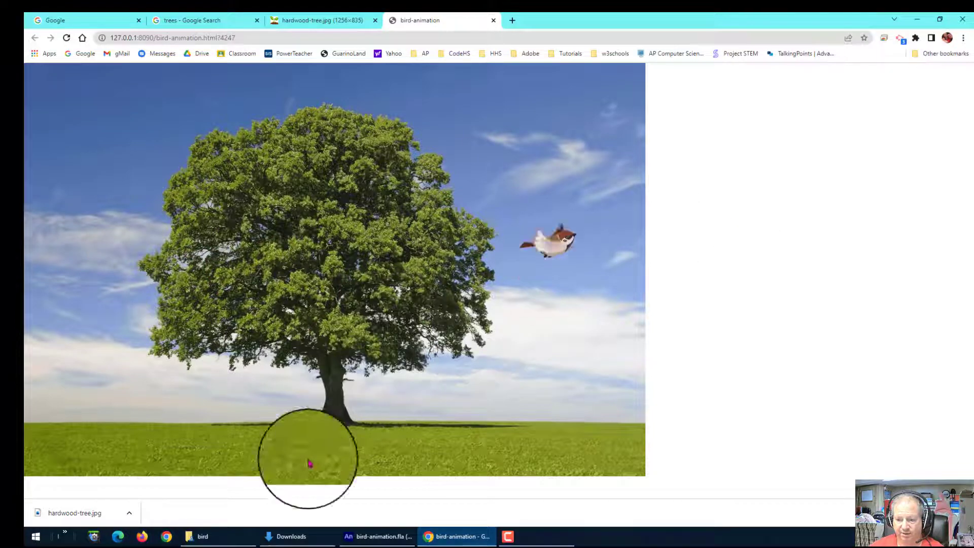
Switch to the bird folder in File Explorer and sort its files by date modified, newest first
click(205, 536)
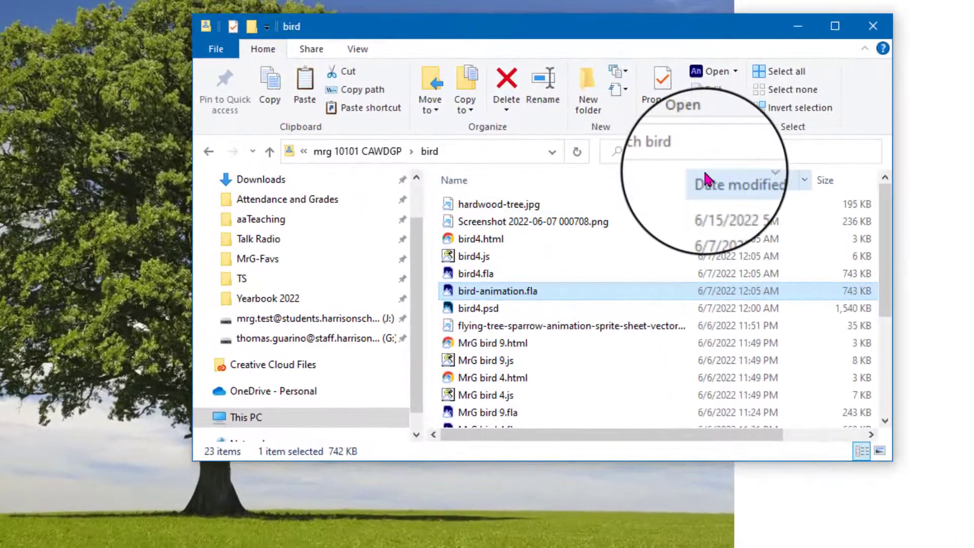
click(693, 192)
click(721, 191)
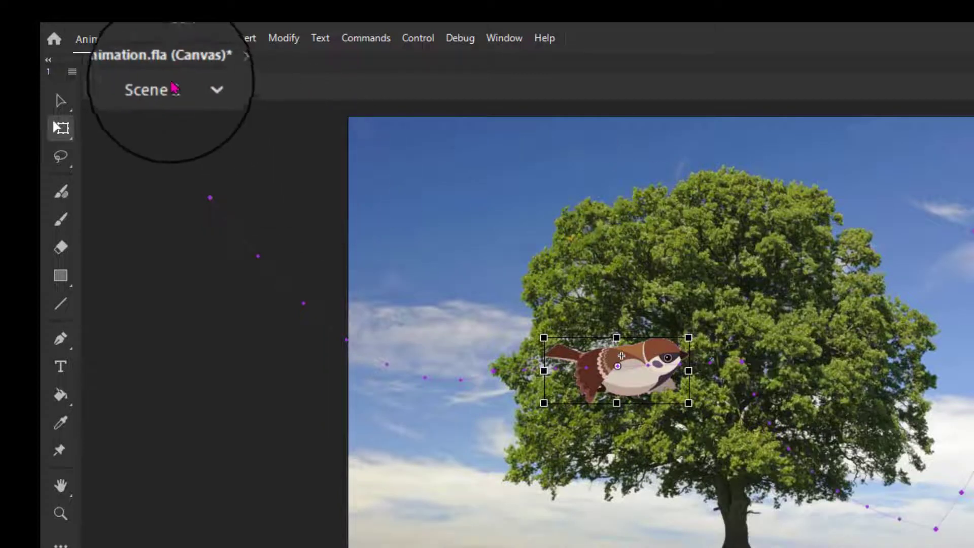
Save the bird-animation document in Animate and refresh the bird folder listing
click(150, 39)
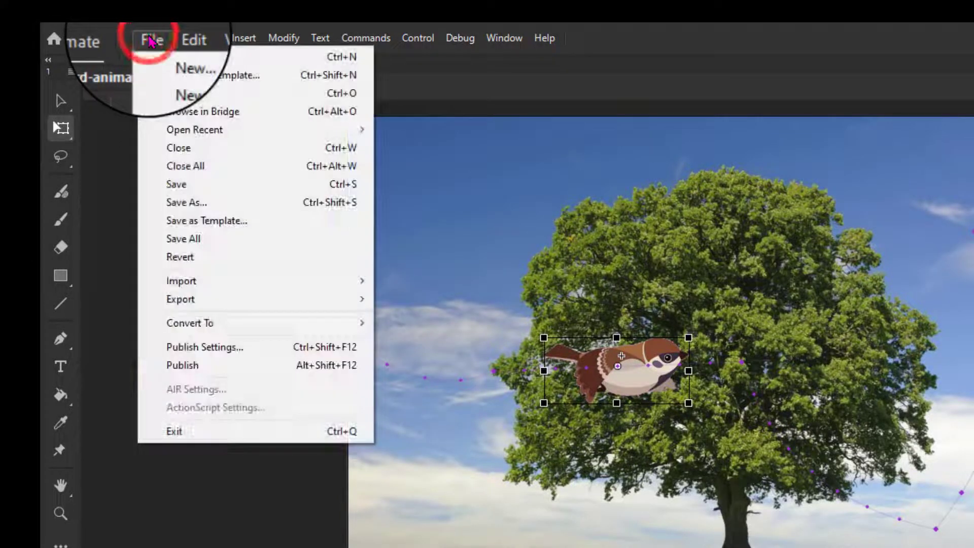
click(150, 39)
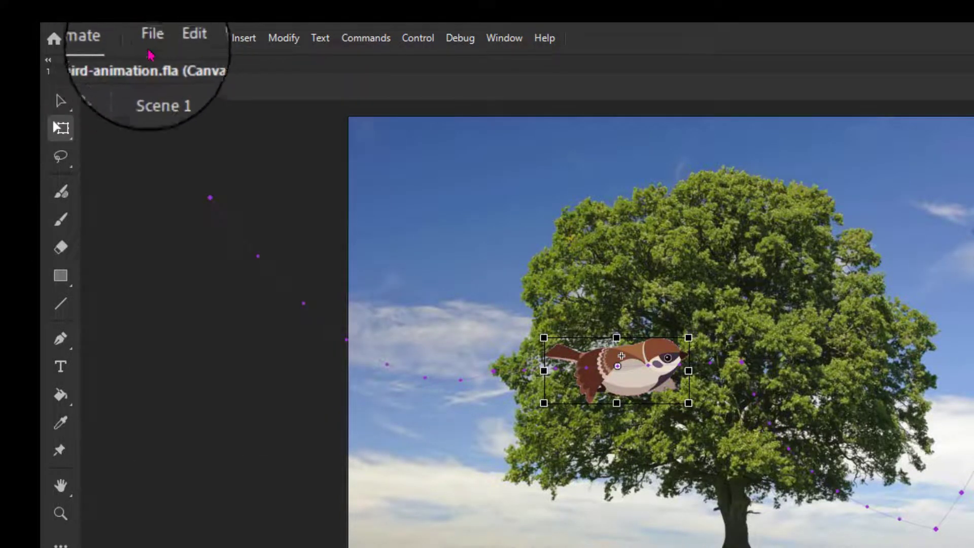
click(150, 39)
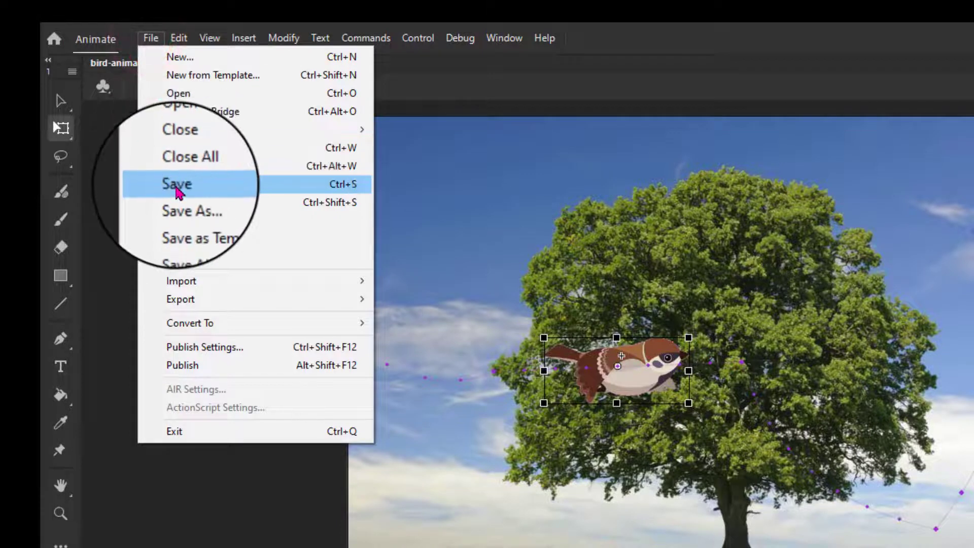
click(176, 184)
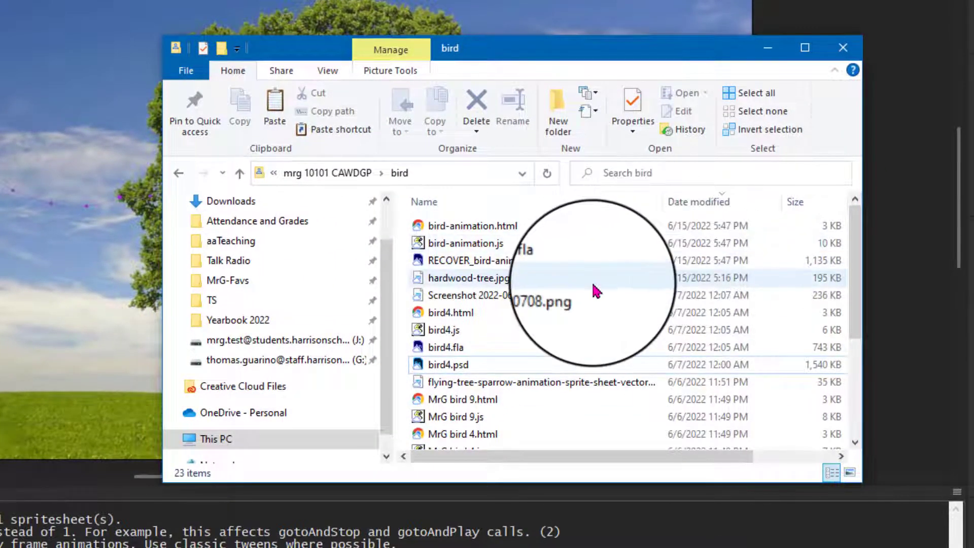
key(F5)
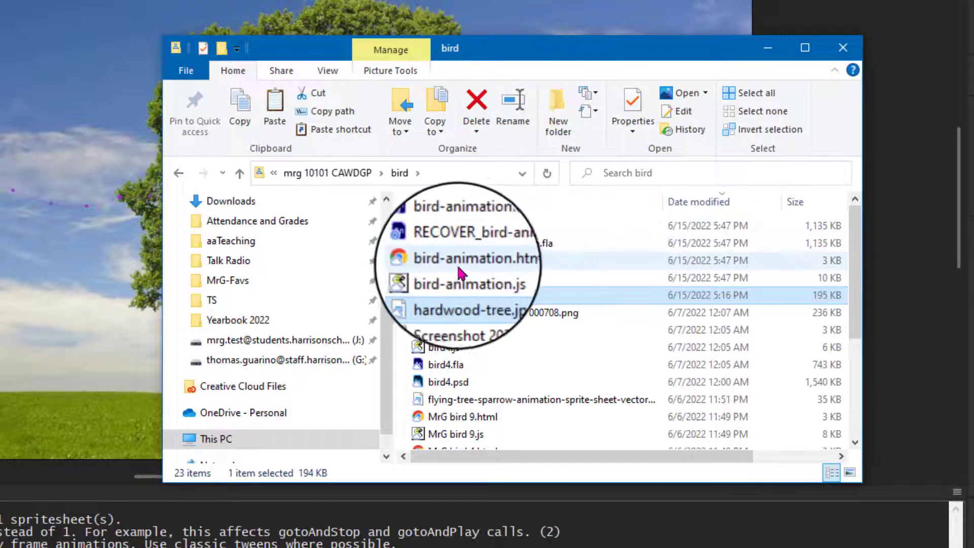
Select bird-animation.html in the bird folder, close the Chrome window with the test preview, and minimize Animate
click(491, 263)
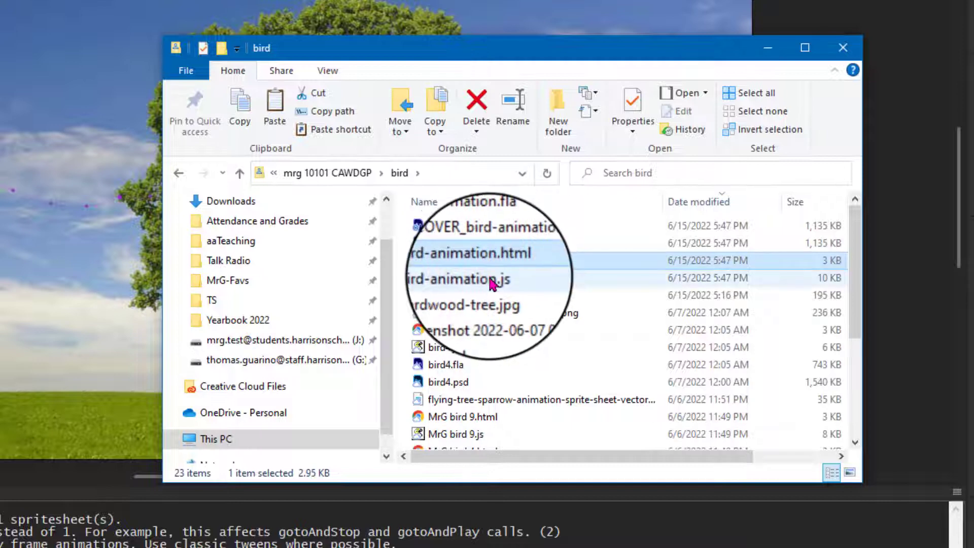
click(463, 538)
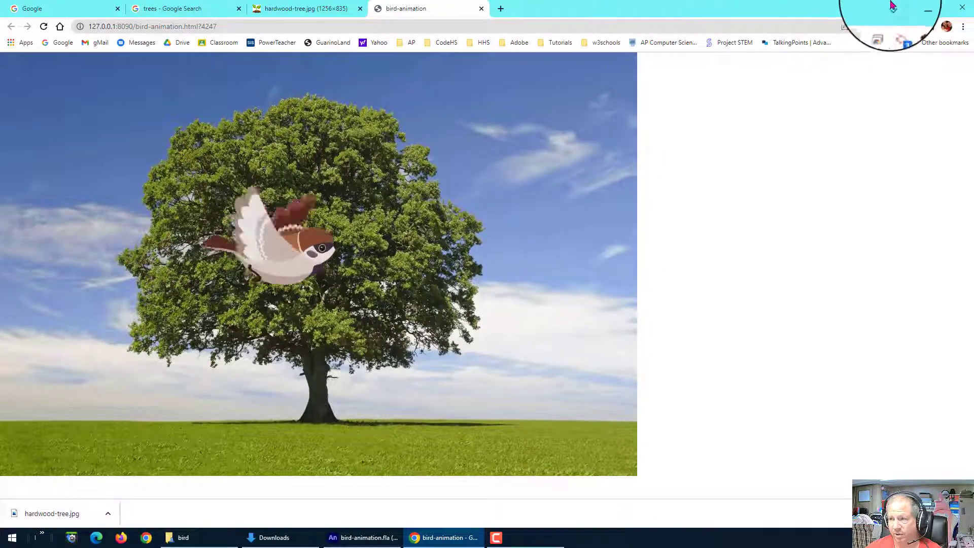
click(960, 8)
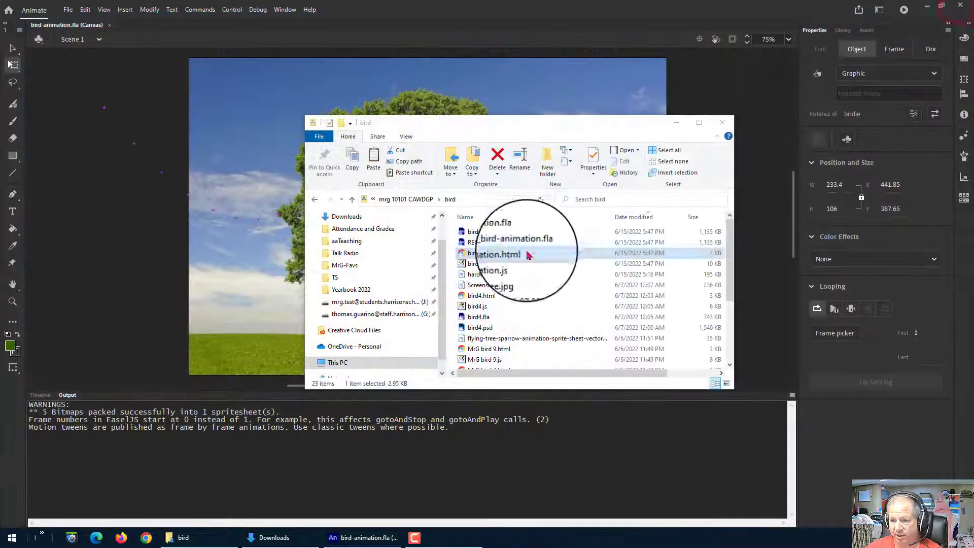
click(927, 9)
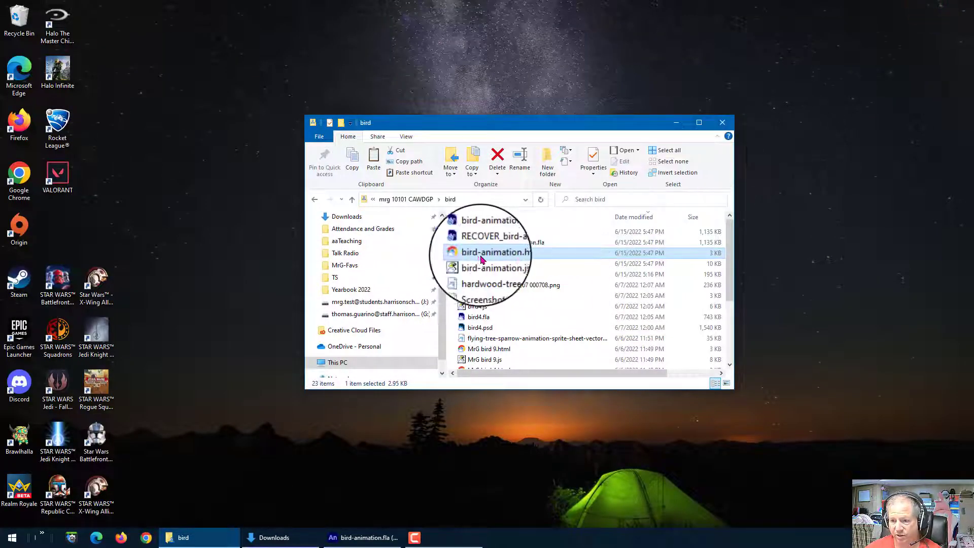
Play the published bird-animation.html from the bird folder in Chrome, close it, select bird-animation.js, and reopen the HTML file
double_click(496, 257)
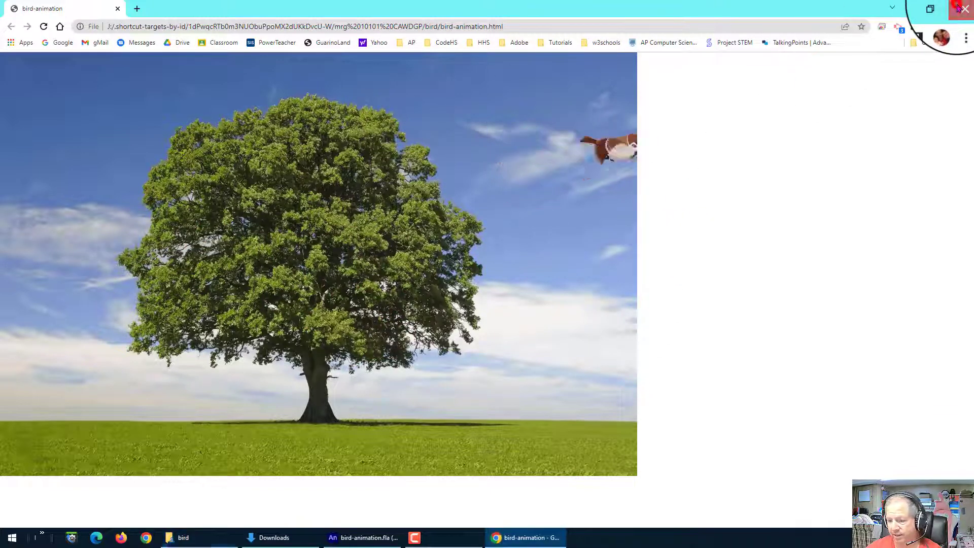
click(960, 8)
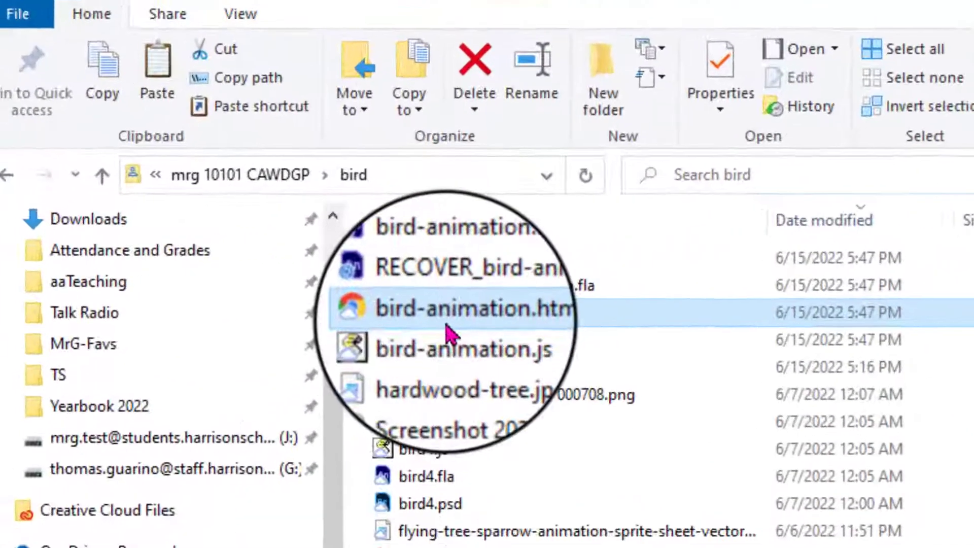
click(471, 281)
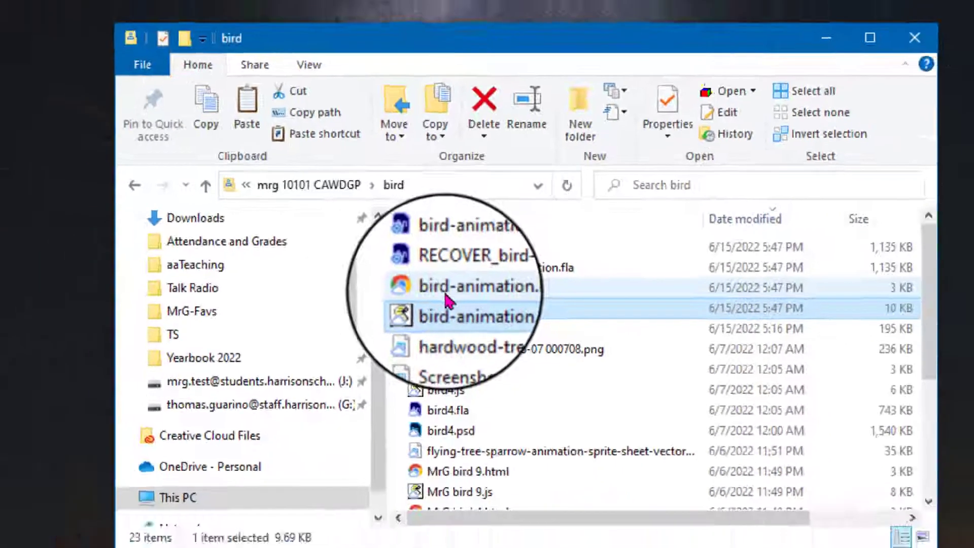
double_click(426, 329)
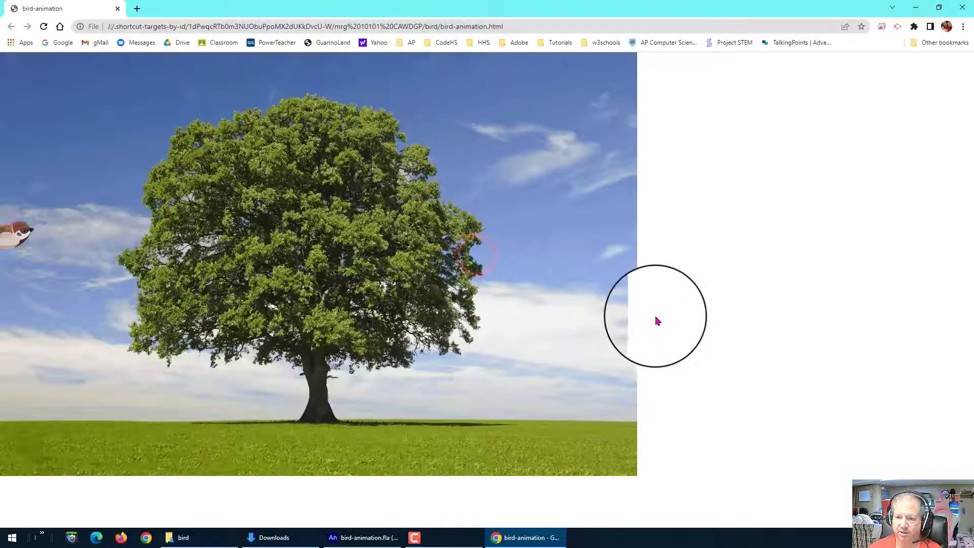